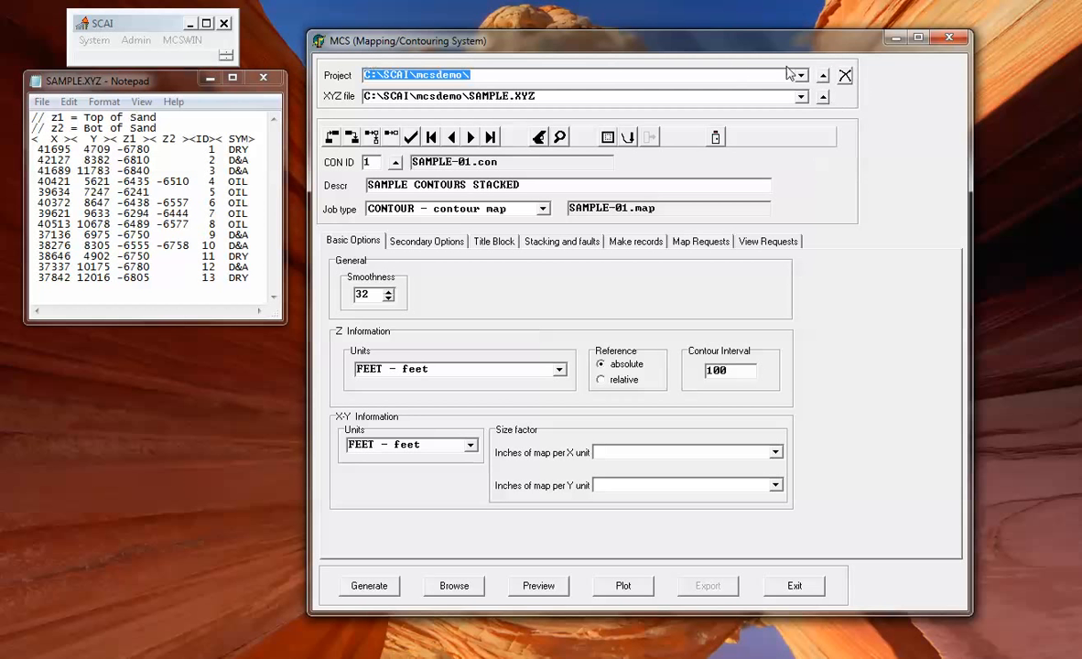
Choose project C:\SCAI\MCSDEMO\ and data file SAMPLE.XYZ, loading the SAMPLE-01 contour job.
click(801, 76)
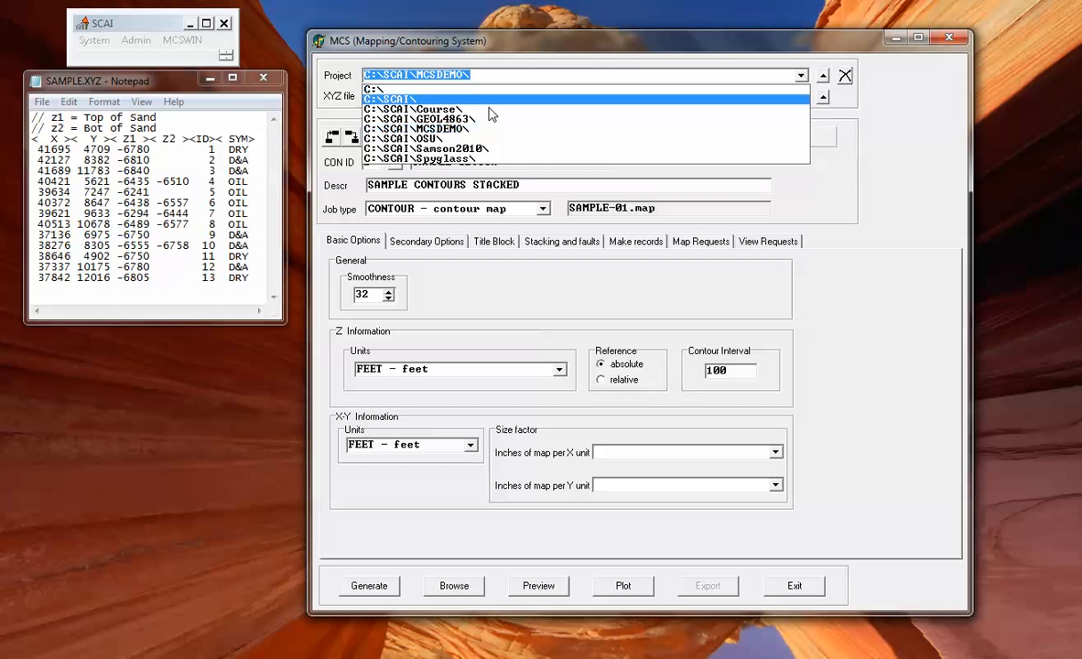
click(449, 134)
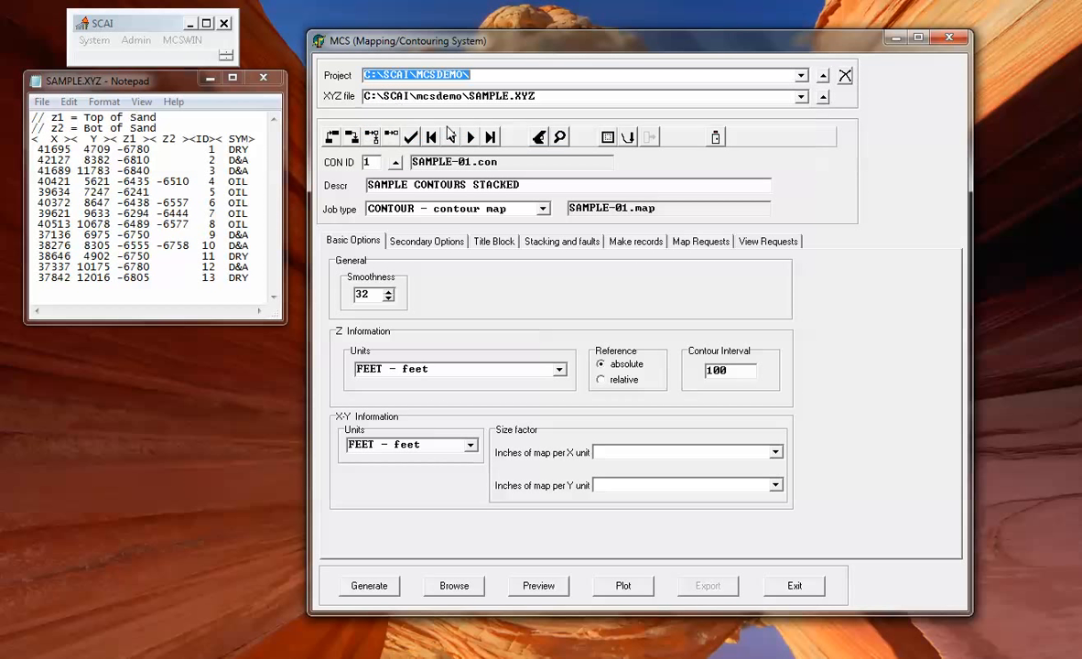
click(801, 96)
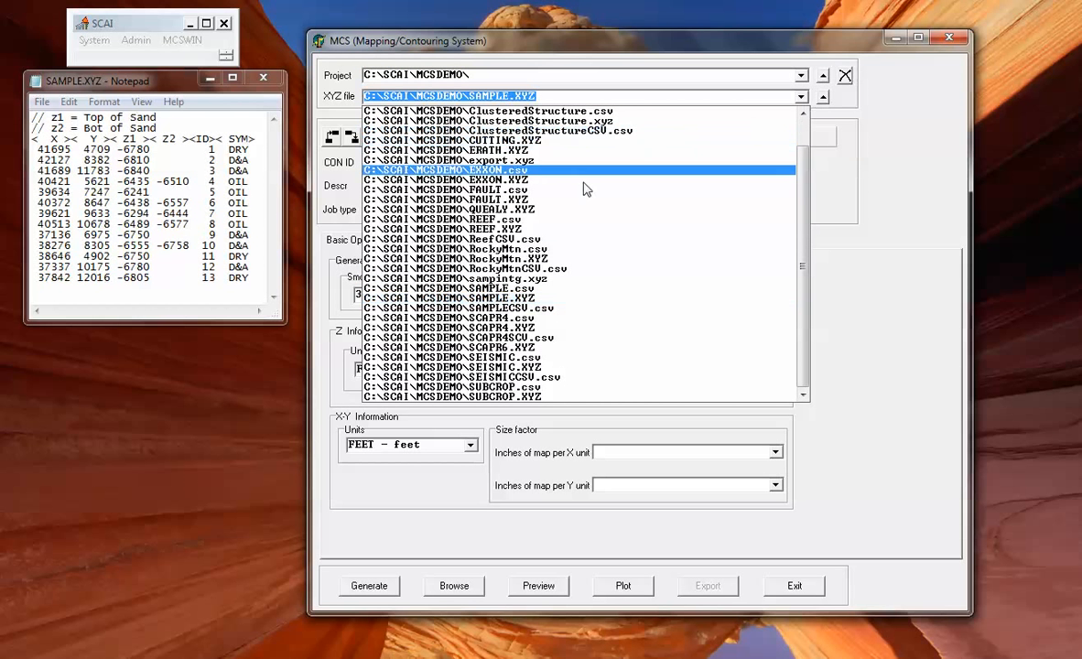
click(532, 299)
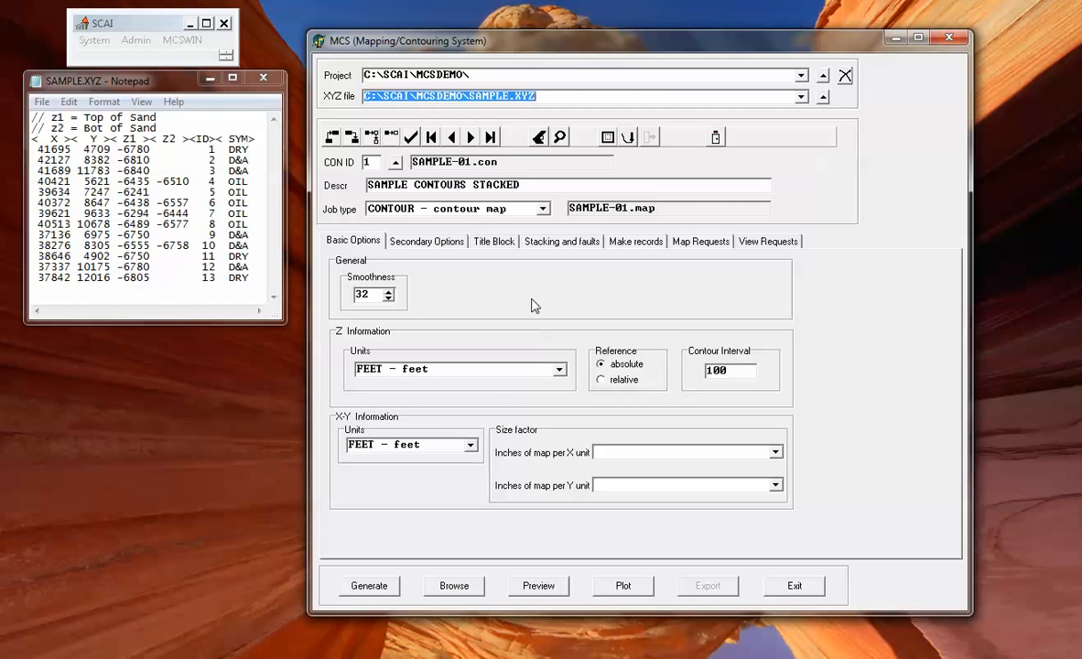
Load control ID 1, SAMPLE CONTOURS STACKED, from the Select Control ID list.
click(395, 164)
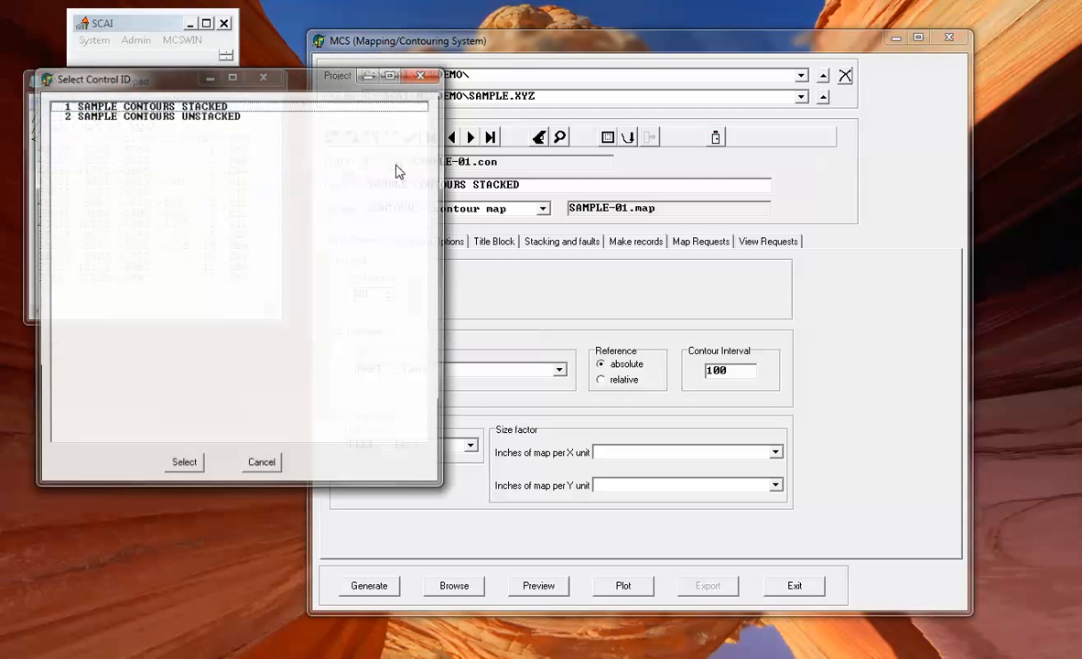
click(149, 106)
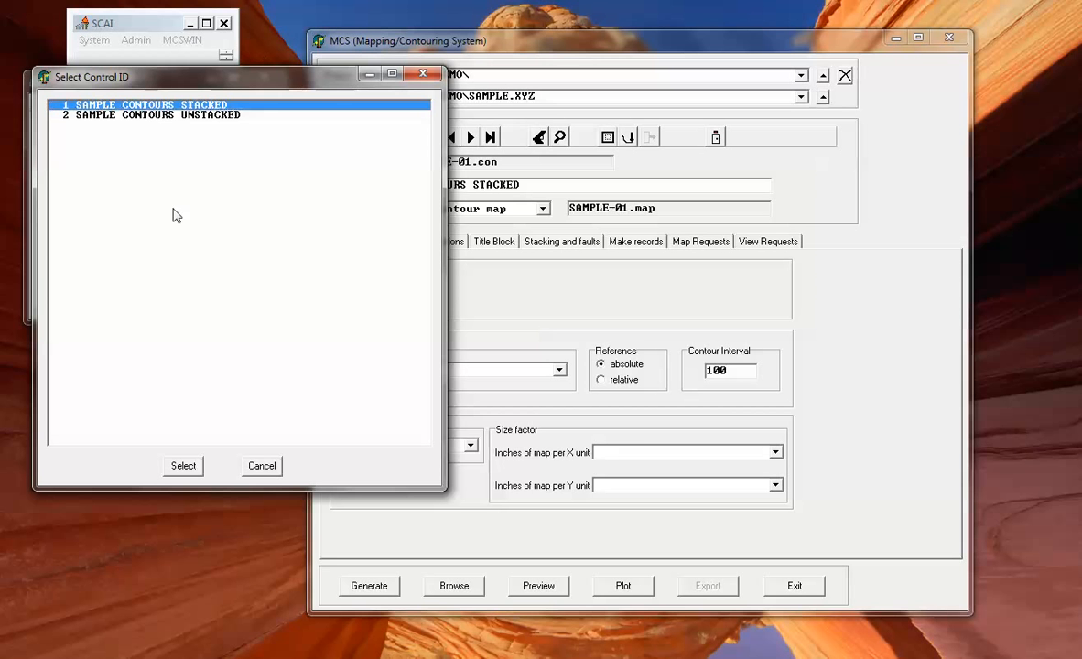
click(183, 465)
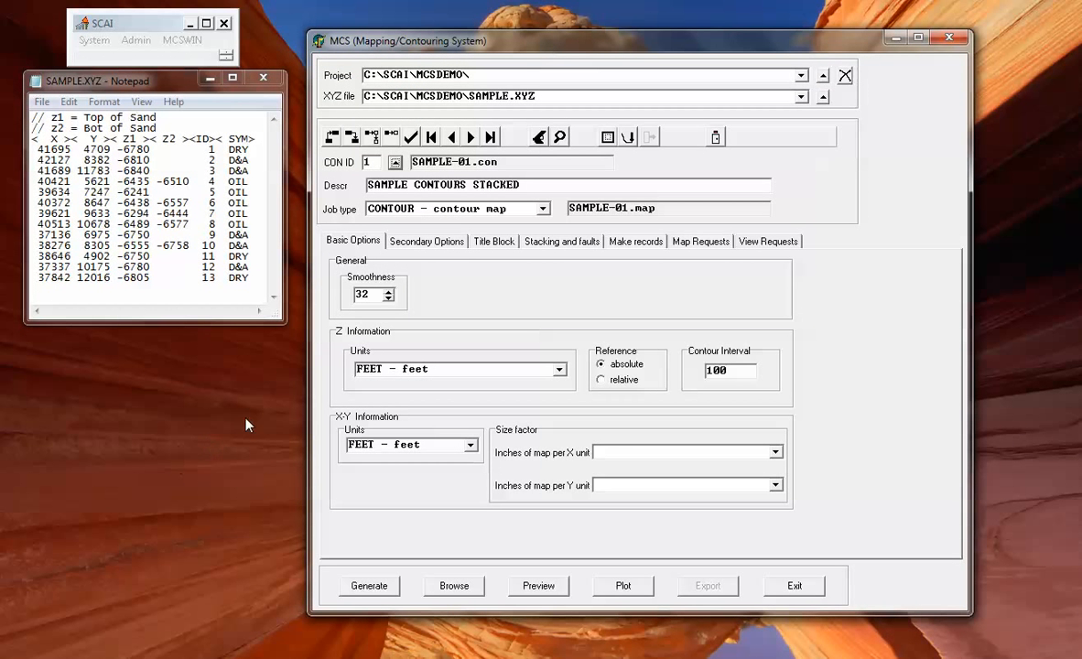
click(544, 209)
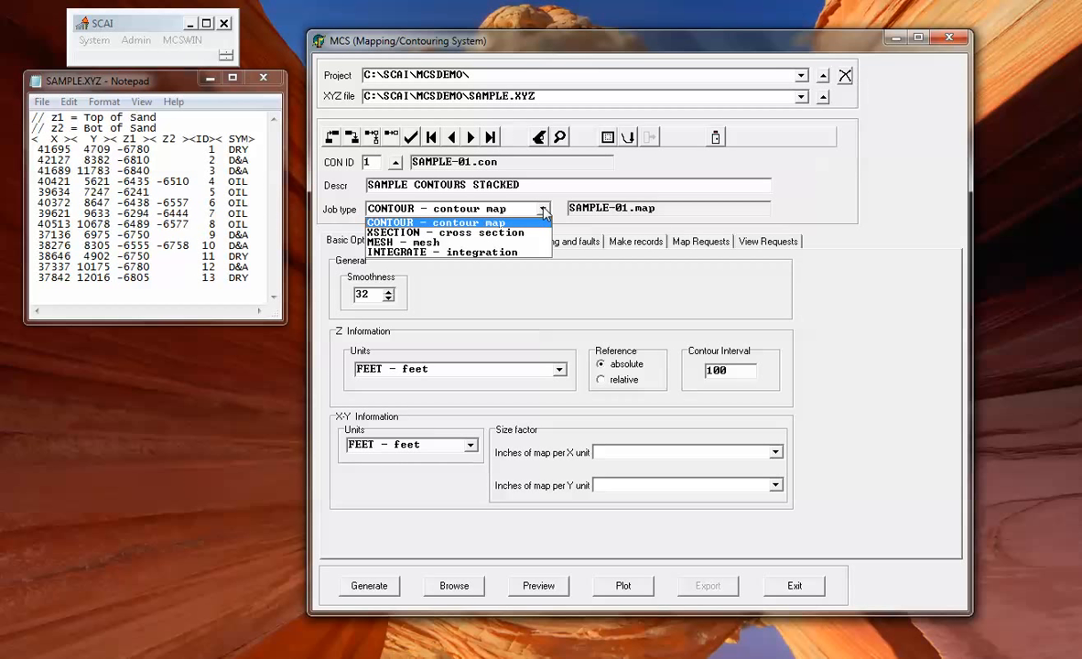
click(408, 226)
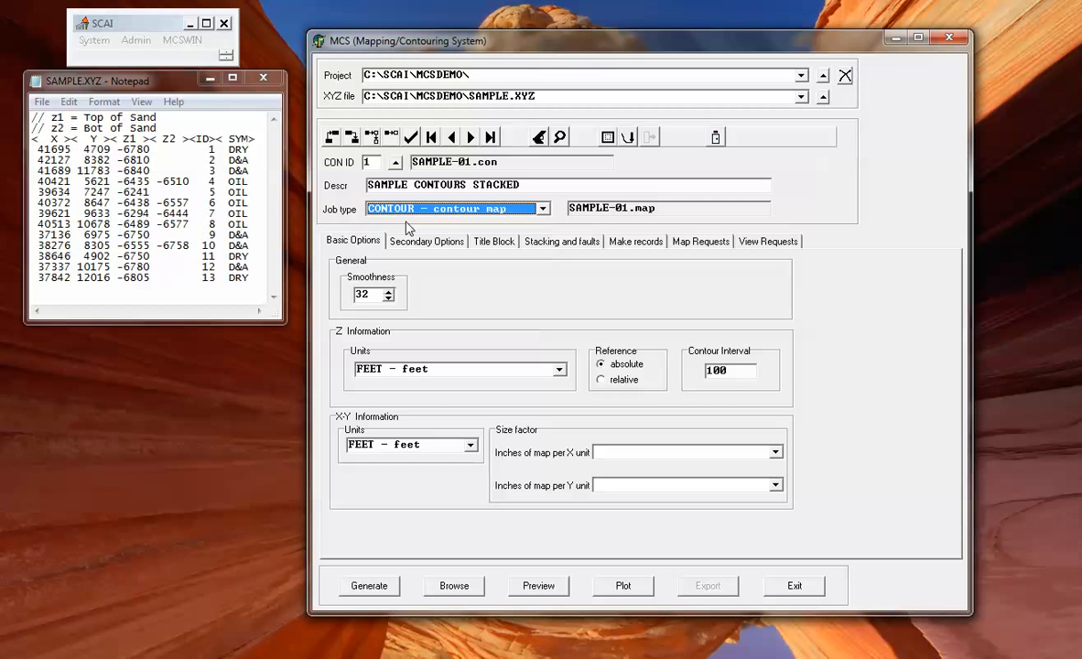
click(386, 294)
click(390, 298)
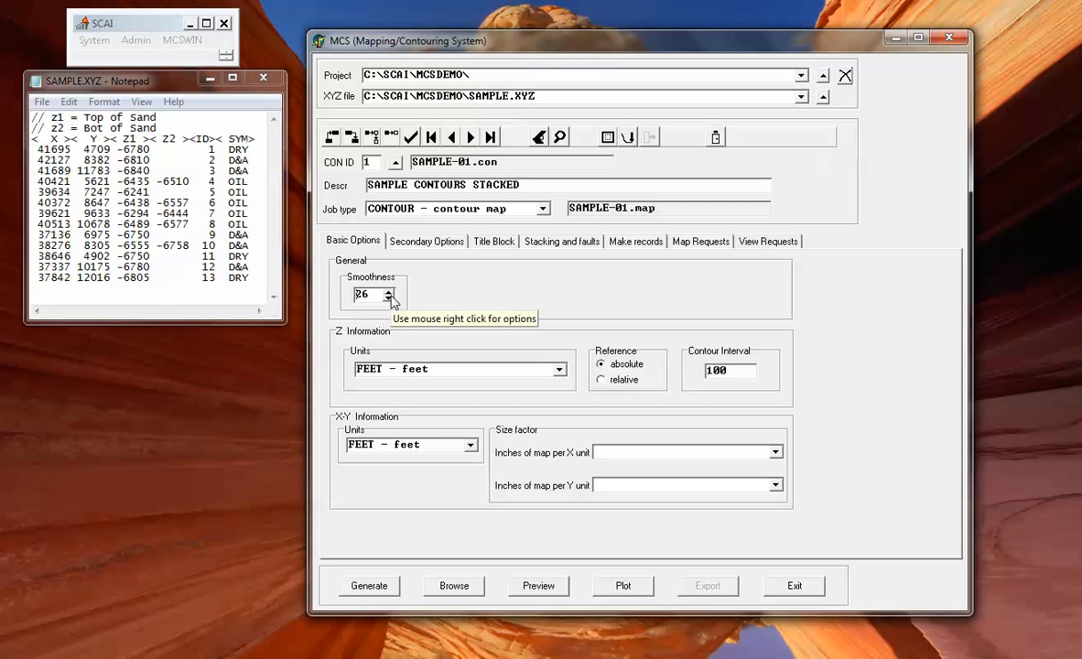
click(388, 292)
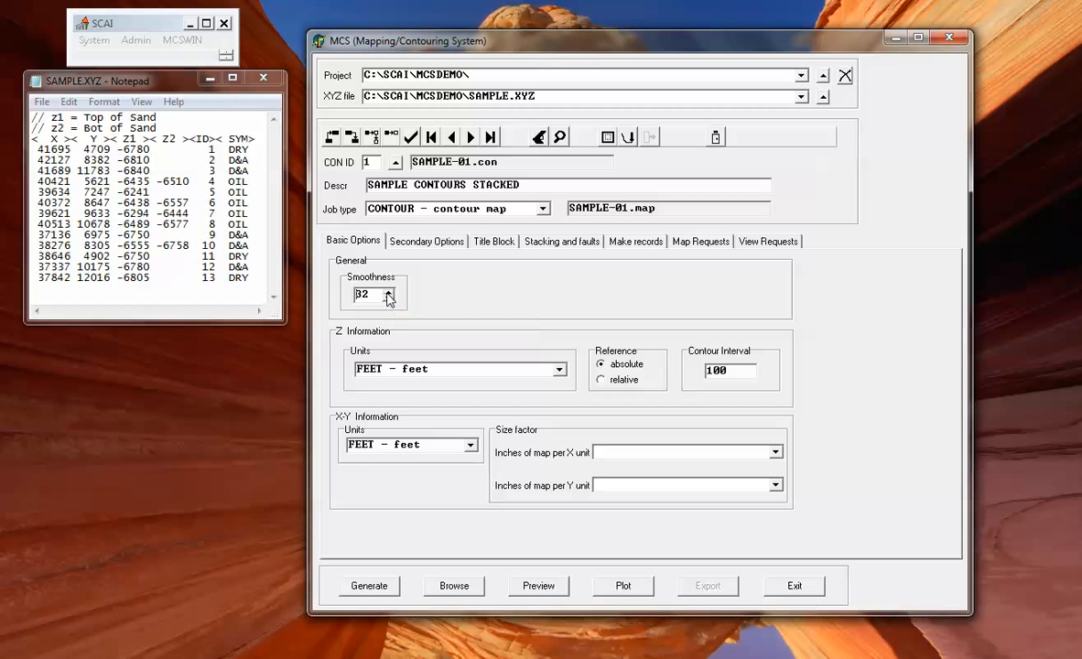
click(558, 371)
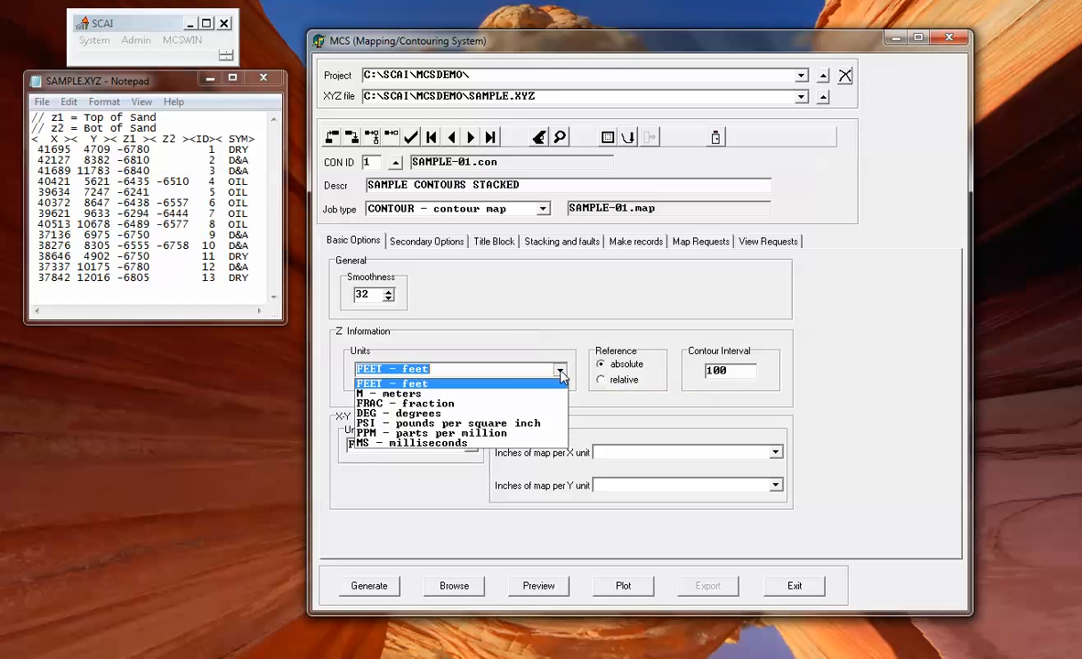
click(434, 384)
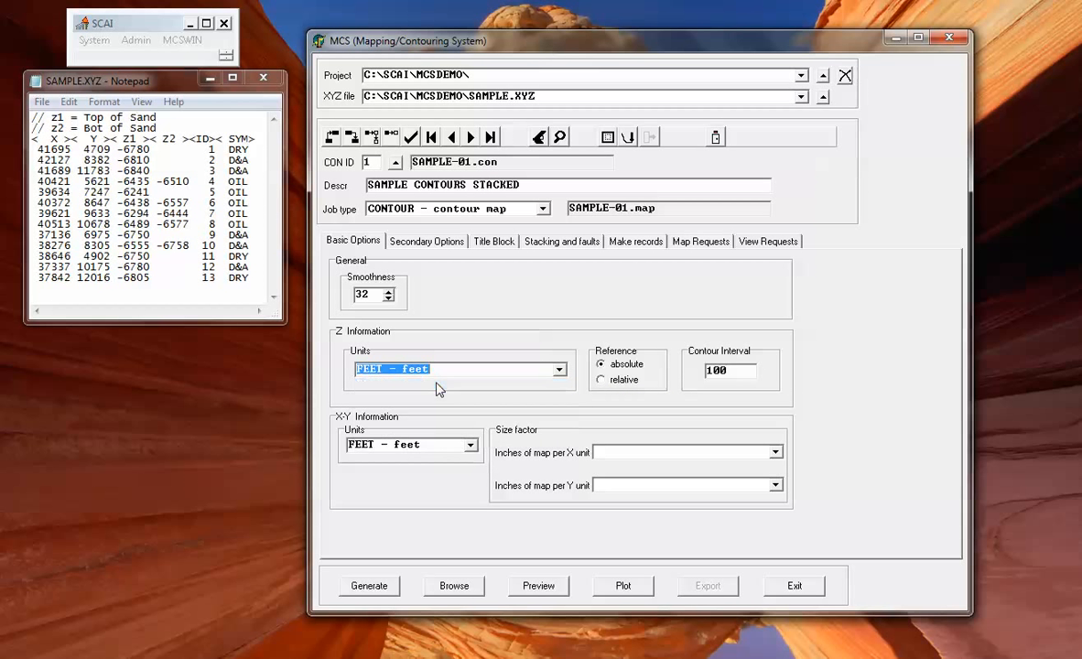
click(471, 447)
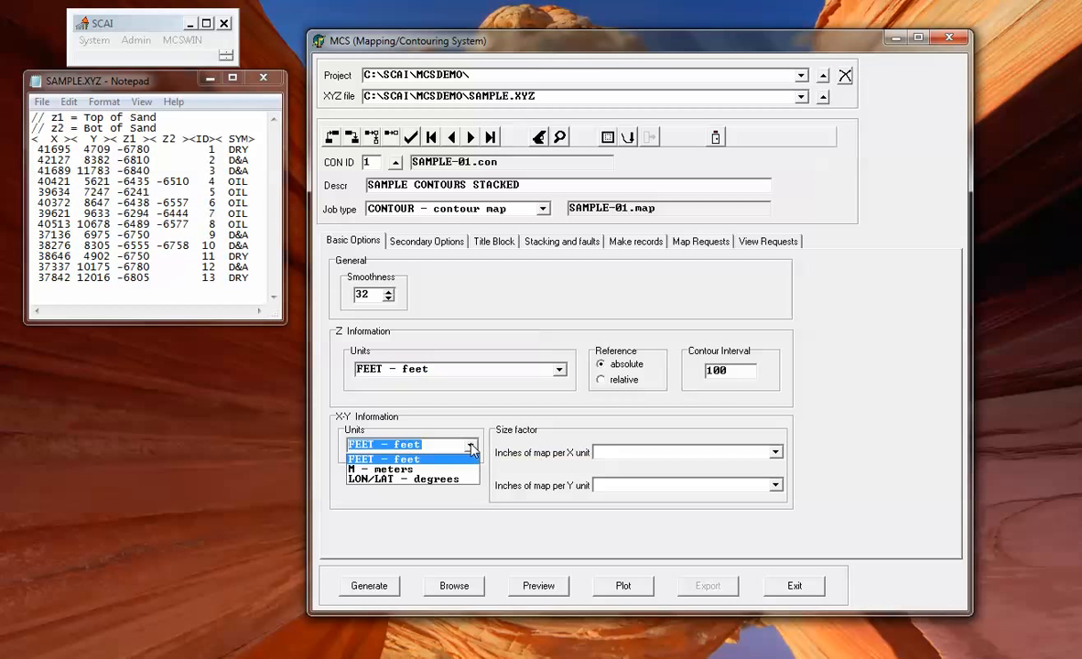
Keep feet as X-Y units, leave the inches-per-X-unit scale blank, and show secondary options.
click(409, 426)
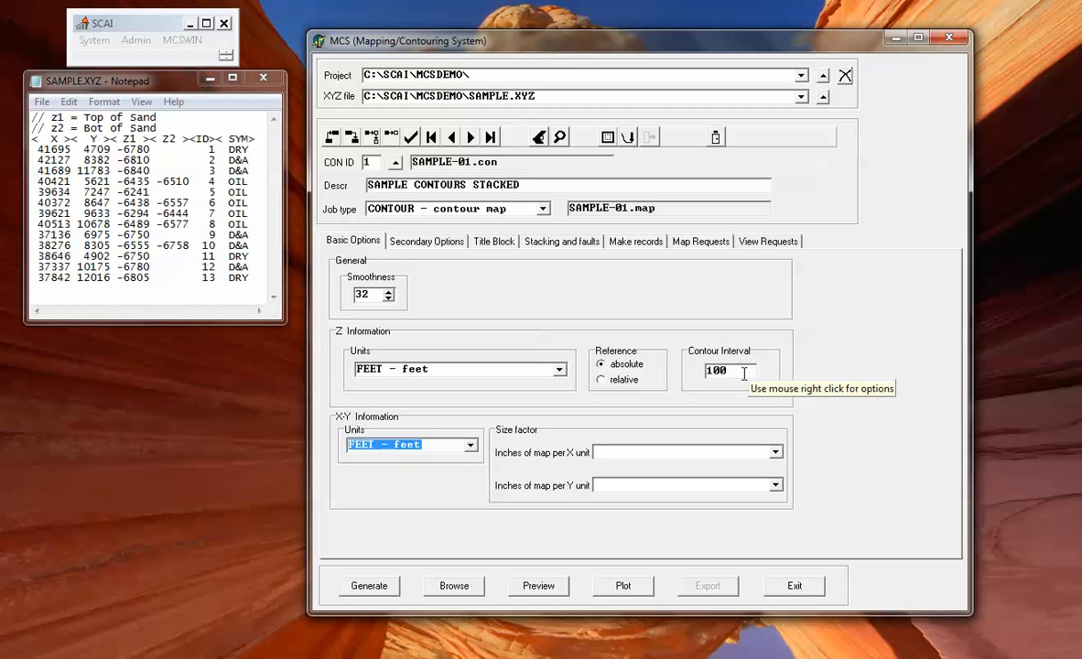
click(775, 453)
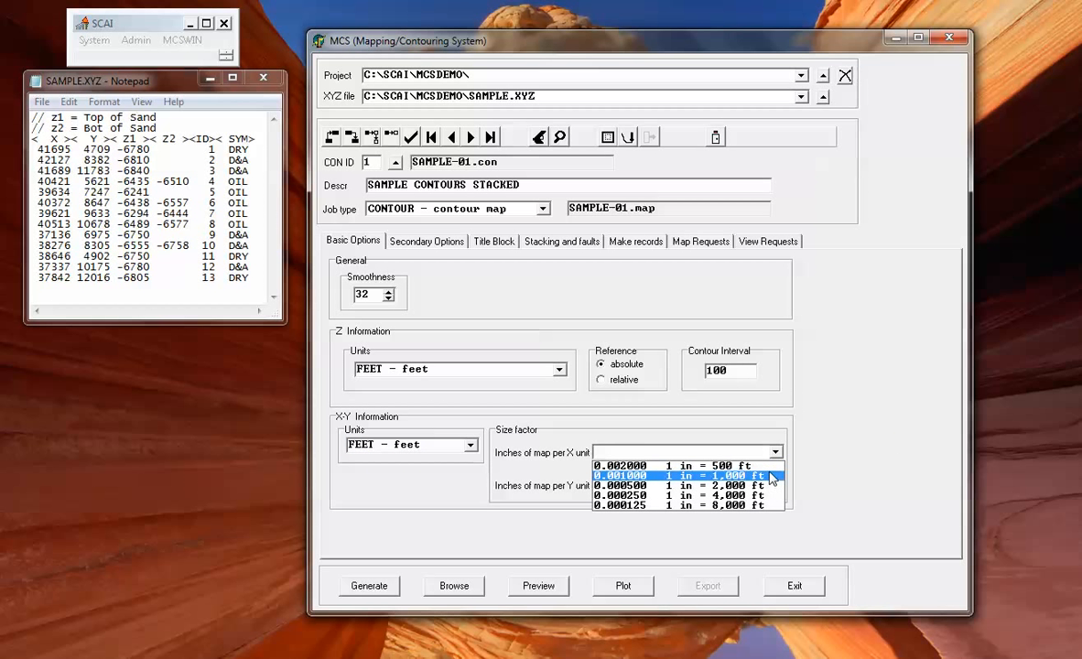
click(670, 452)
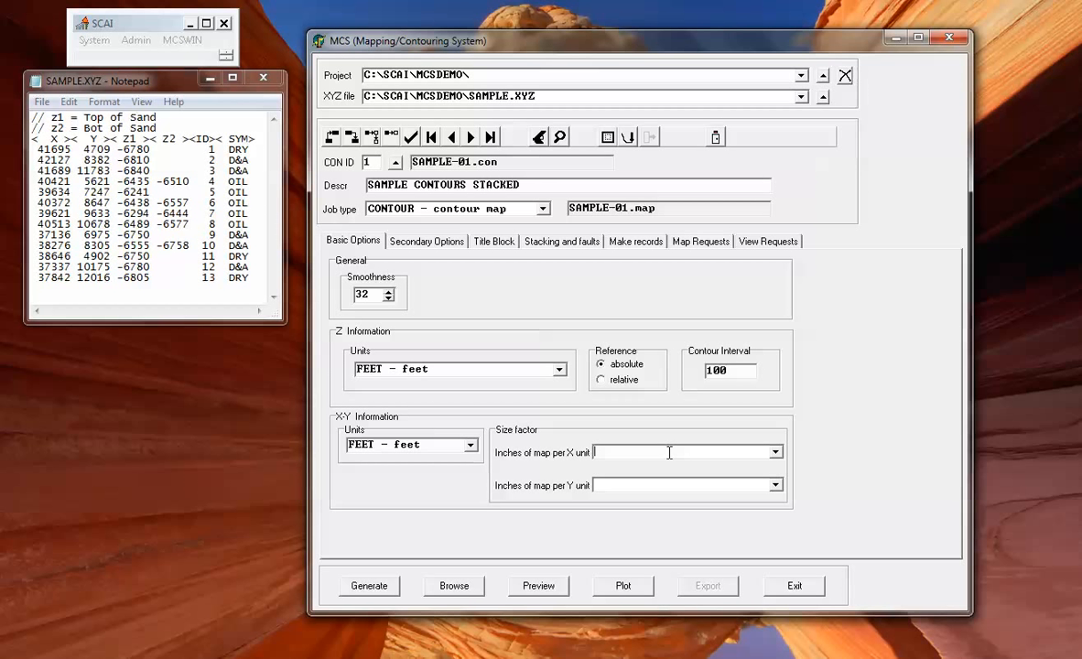
click(421, 241)
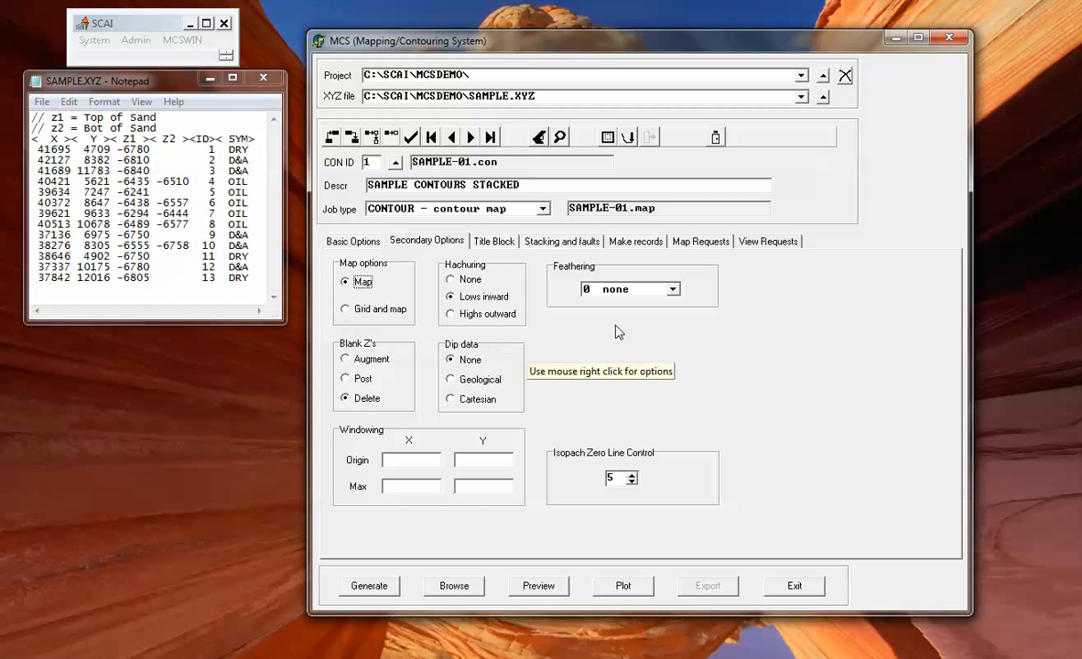
Leave feathering at '0 none' and bring up the title block page.
click(674, 291)
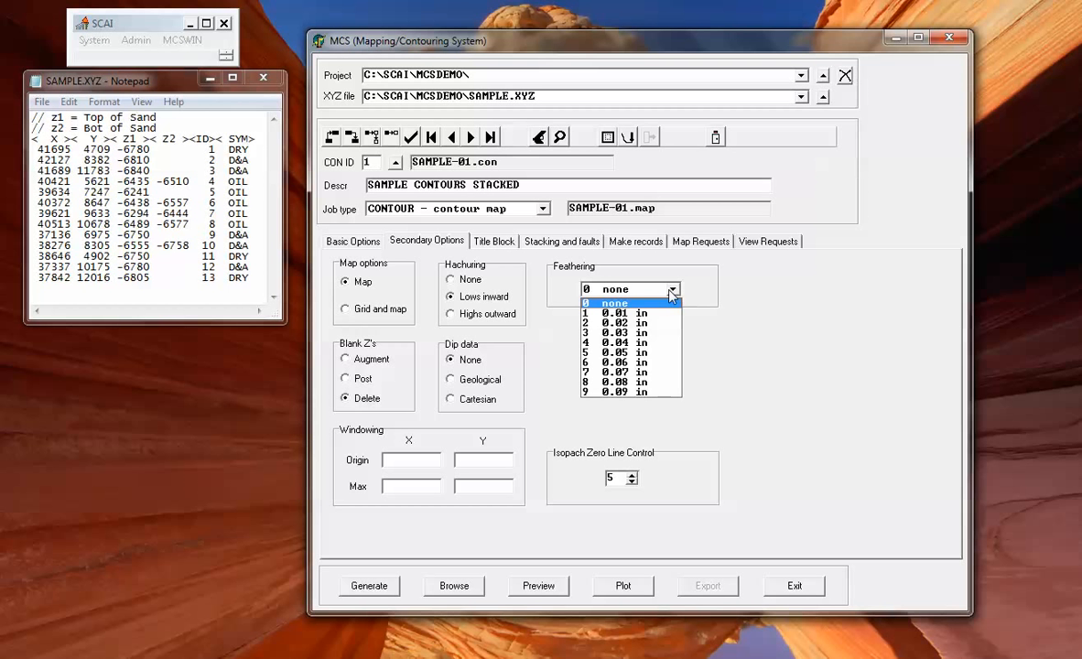
click(642, 303)
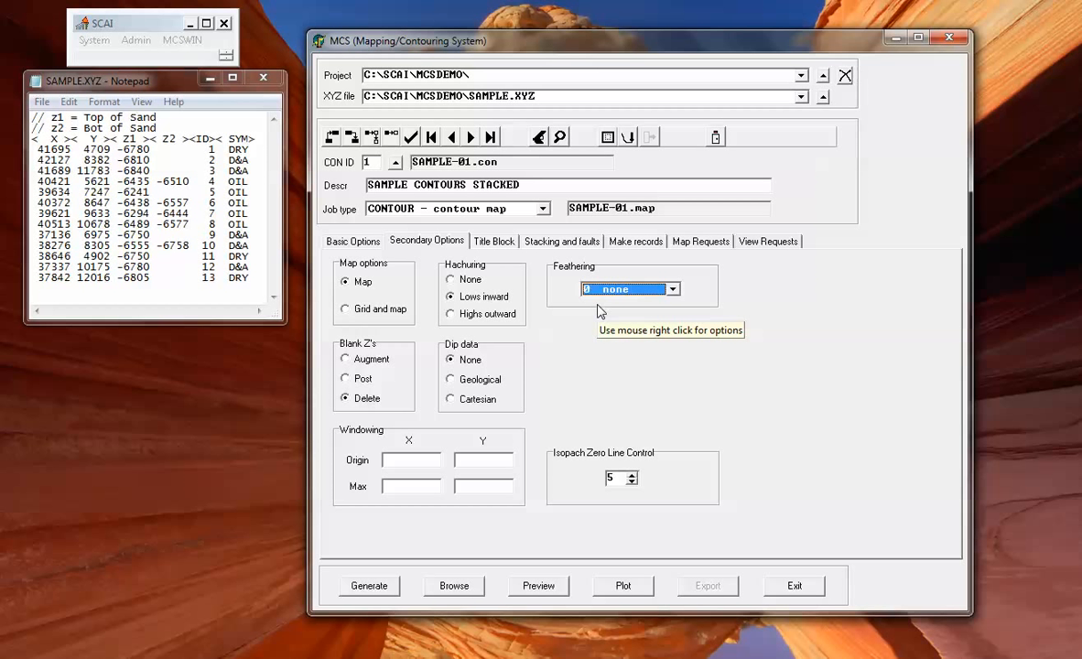
click(494, 242)
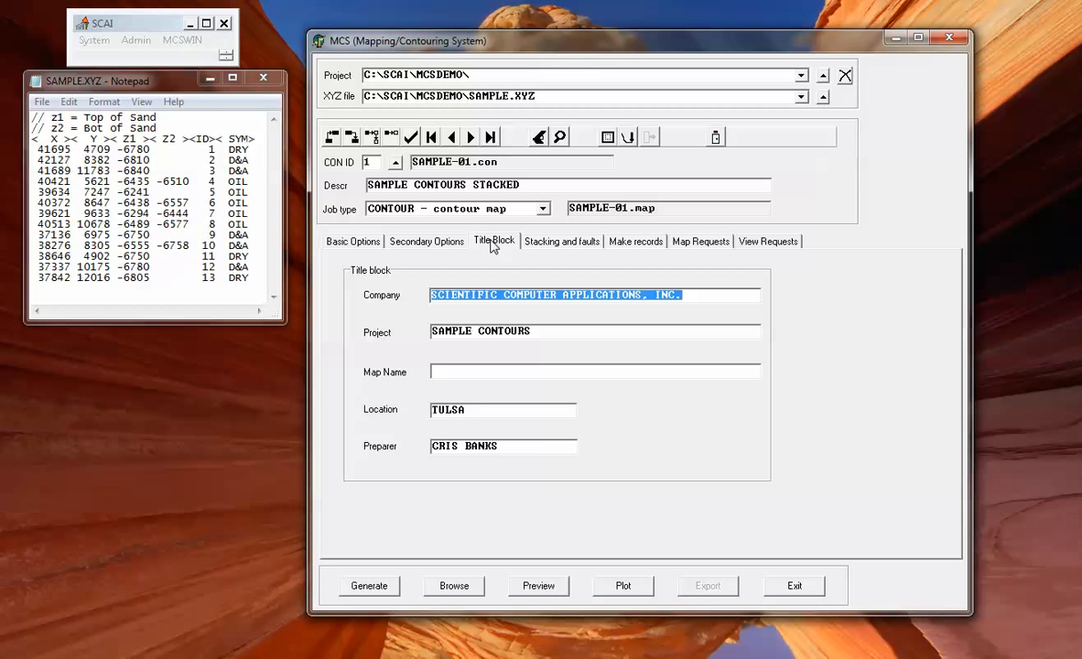
On the stacking and faults page, set STCK to stack surfaces 1 and 2.
click(560, 244)
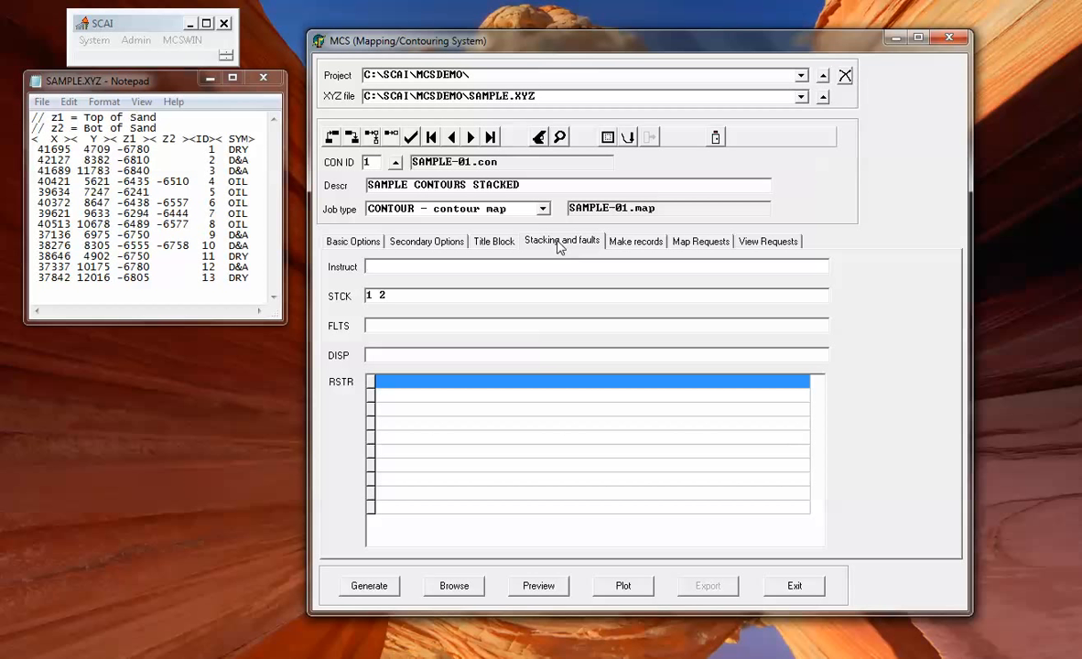
click(374, 294)
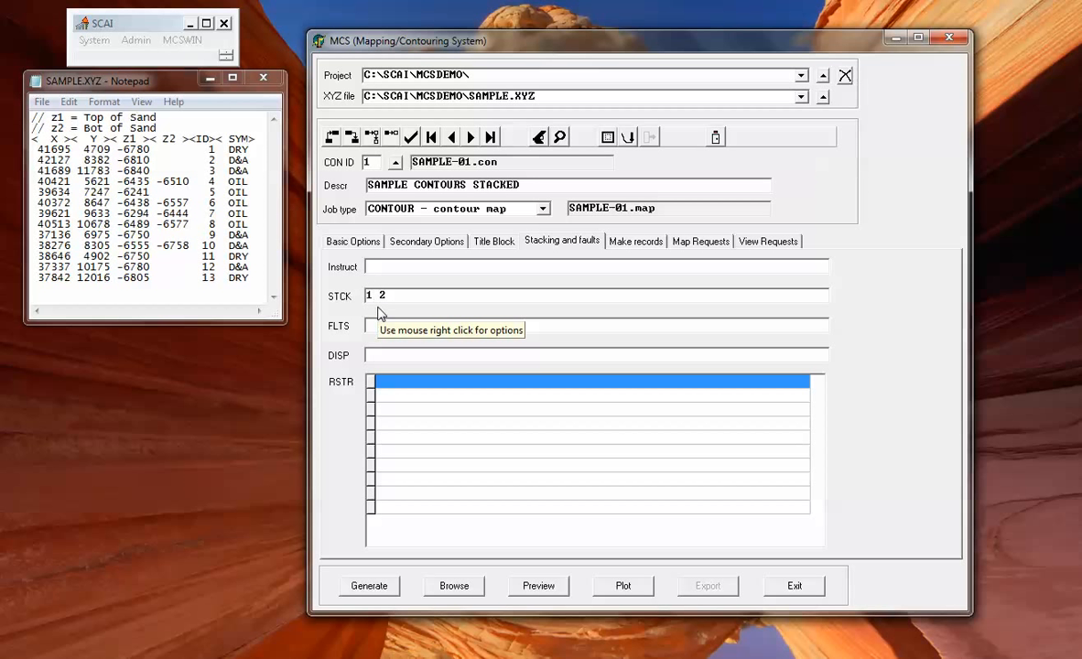
text(,)
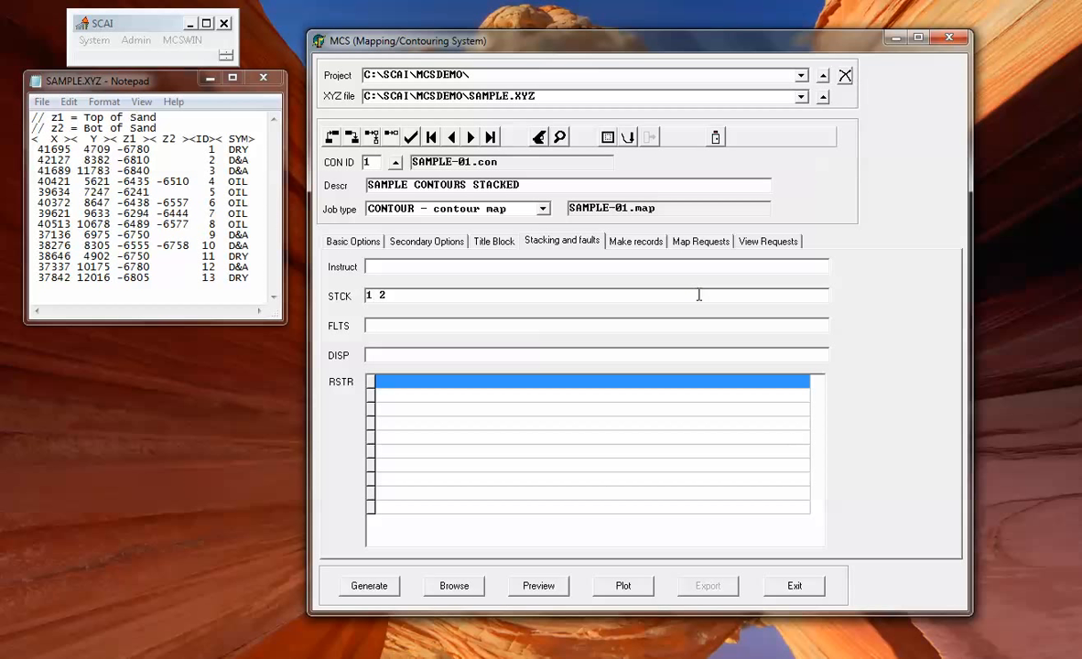
Set the ISOCHORE map request's FROM surface to 2, then open Map Requests help.
click(701, 243)
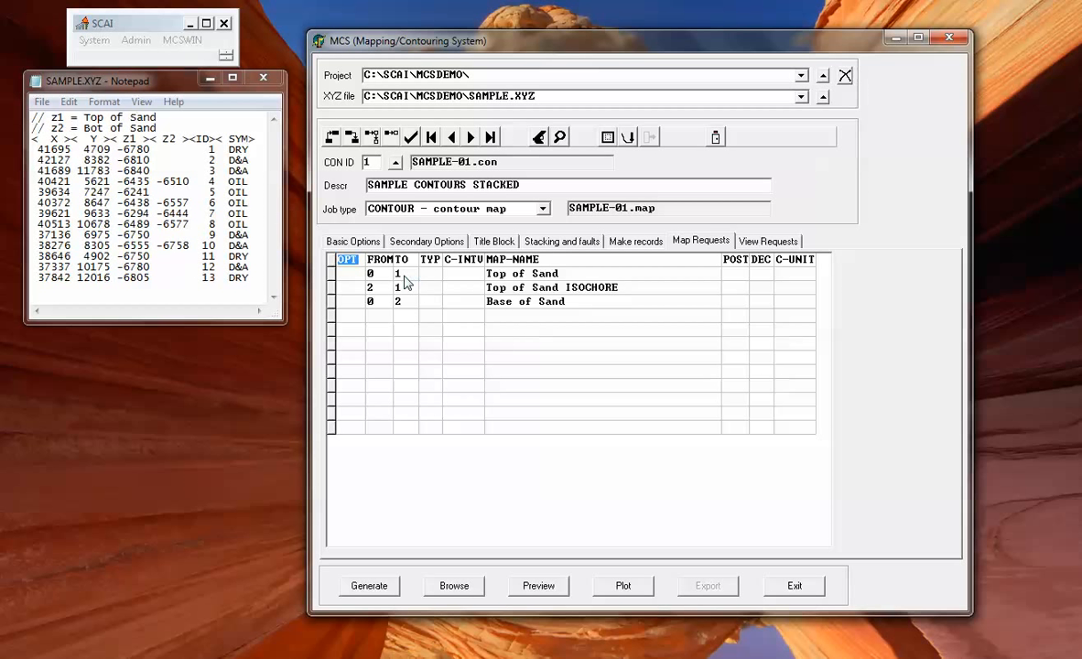
click(370, 284)
text(2)
click(375, 318)
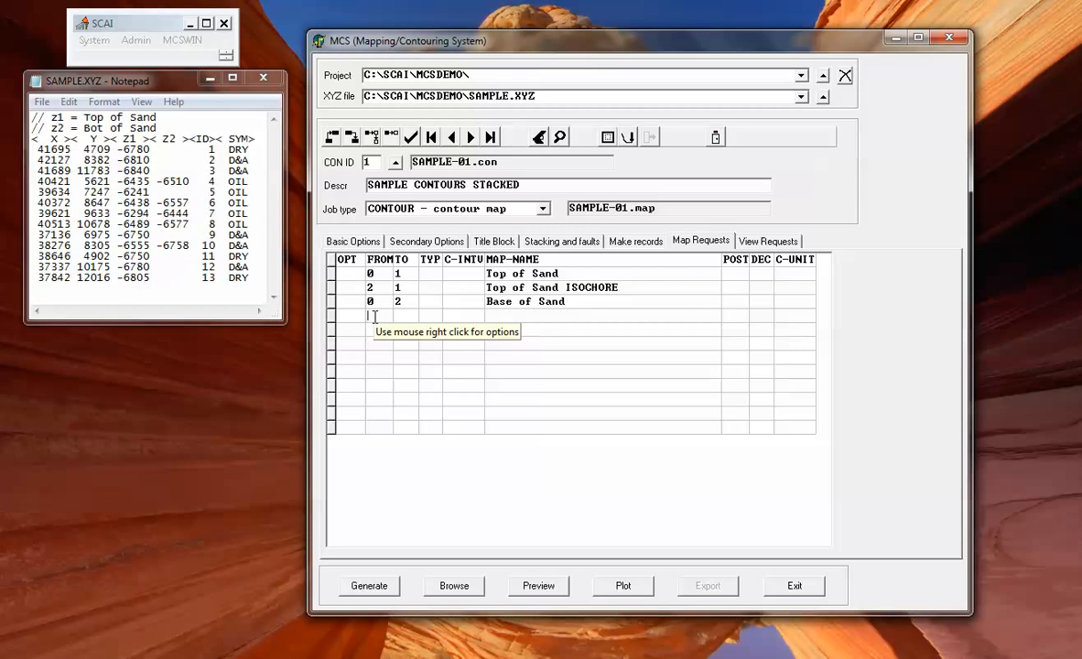
key(F1)
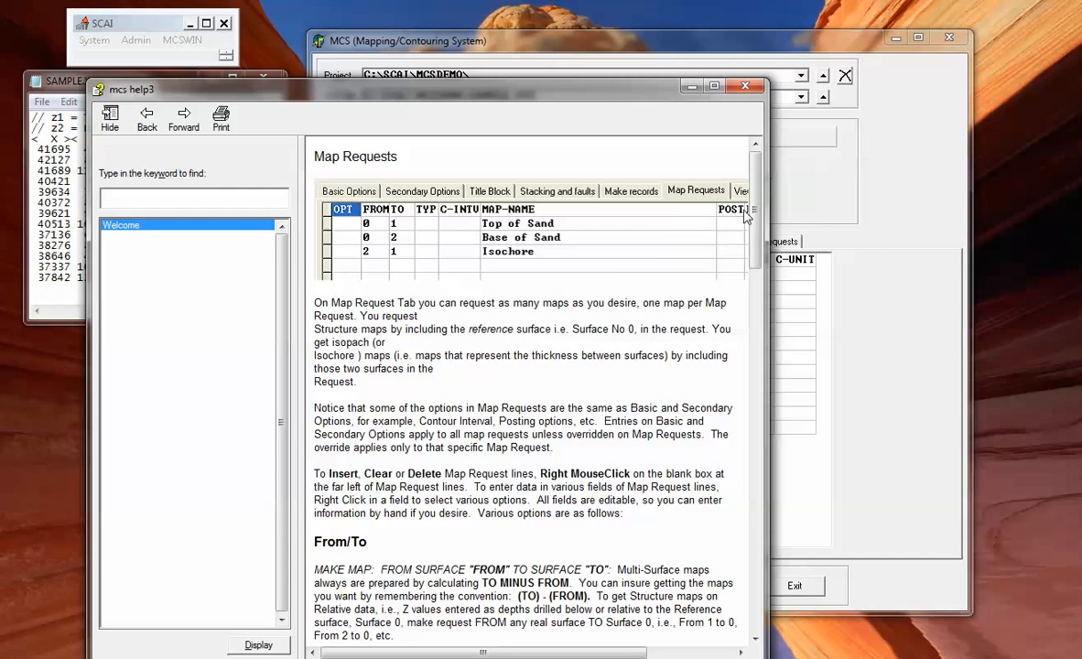
Close help, review each options page and the three map requests, then generate the plot file.
drag(758, 200, 724, 175)
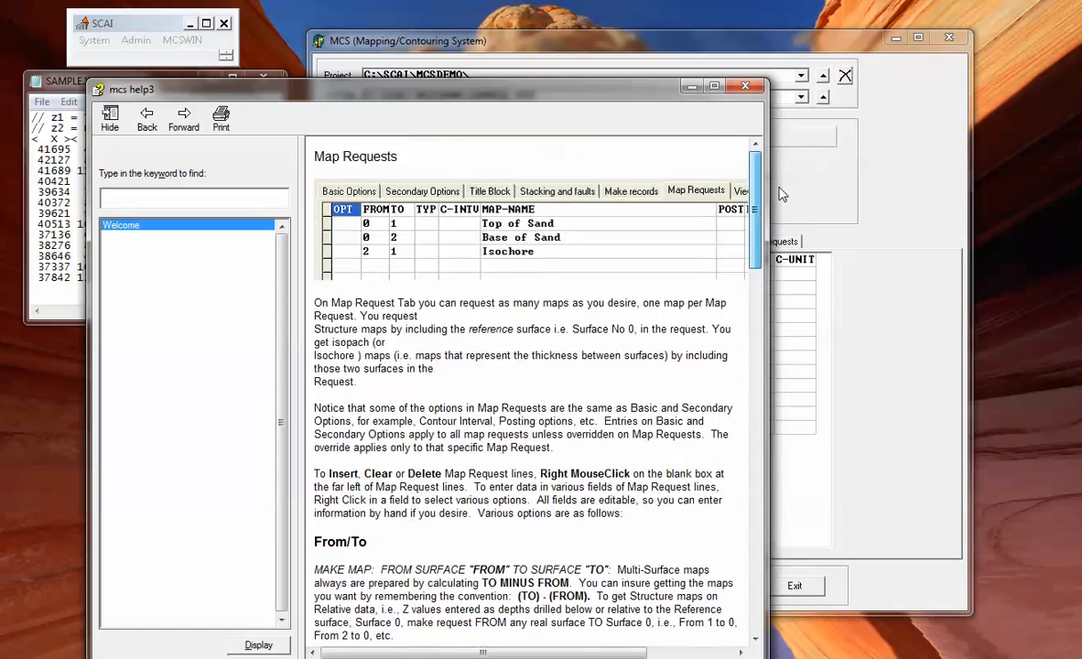
click(747, 87)
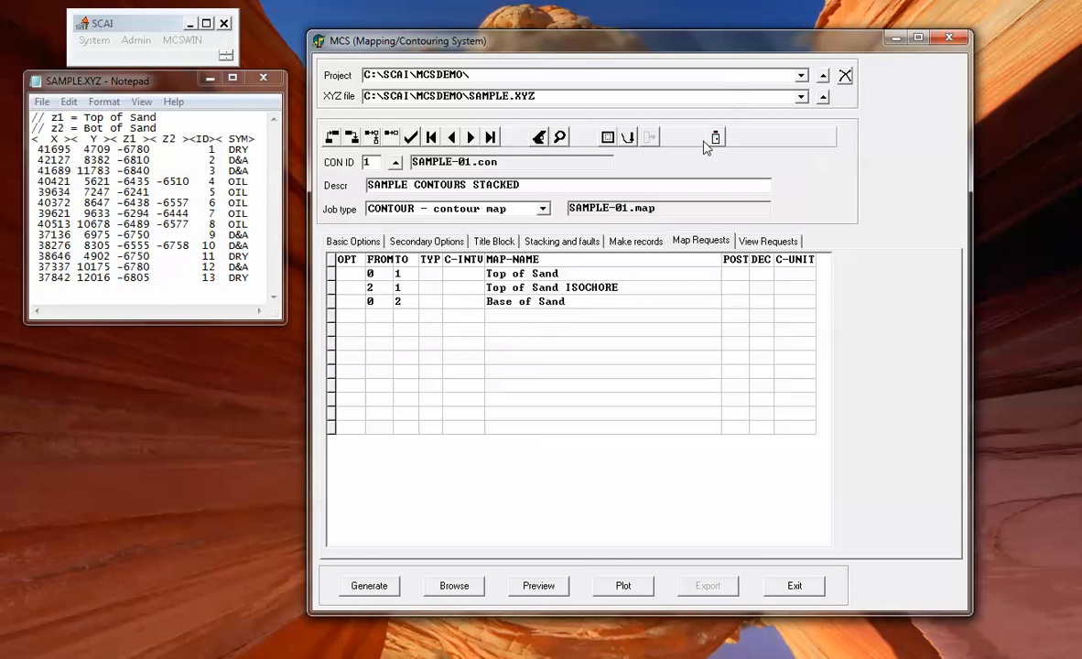
click(354, 242)
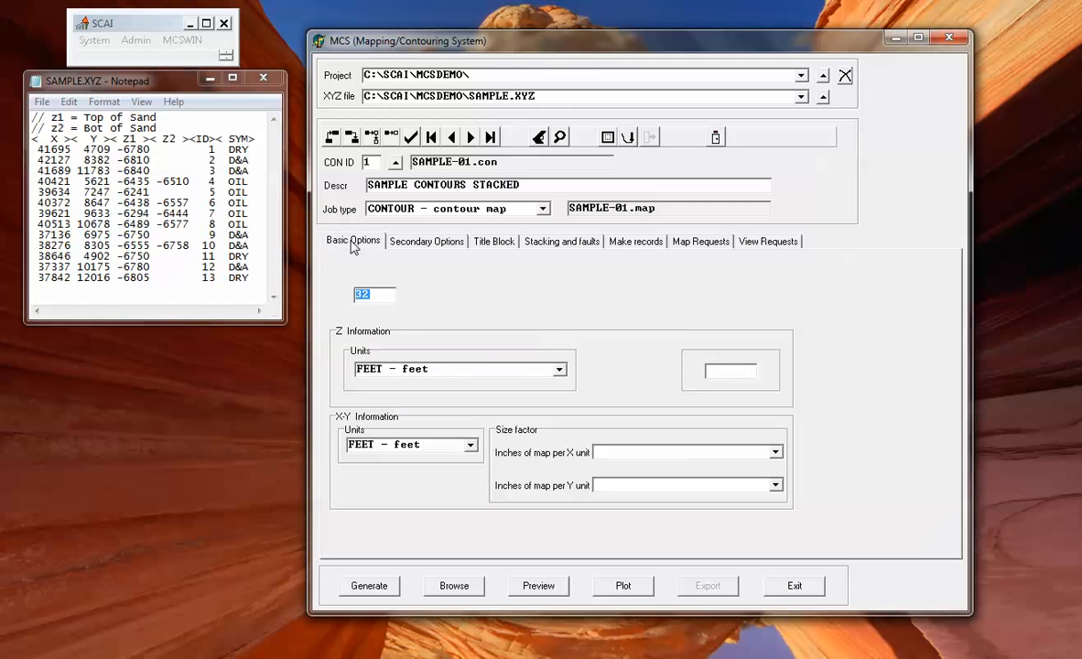
click(402, 242)
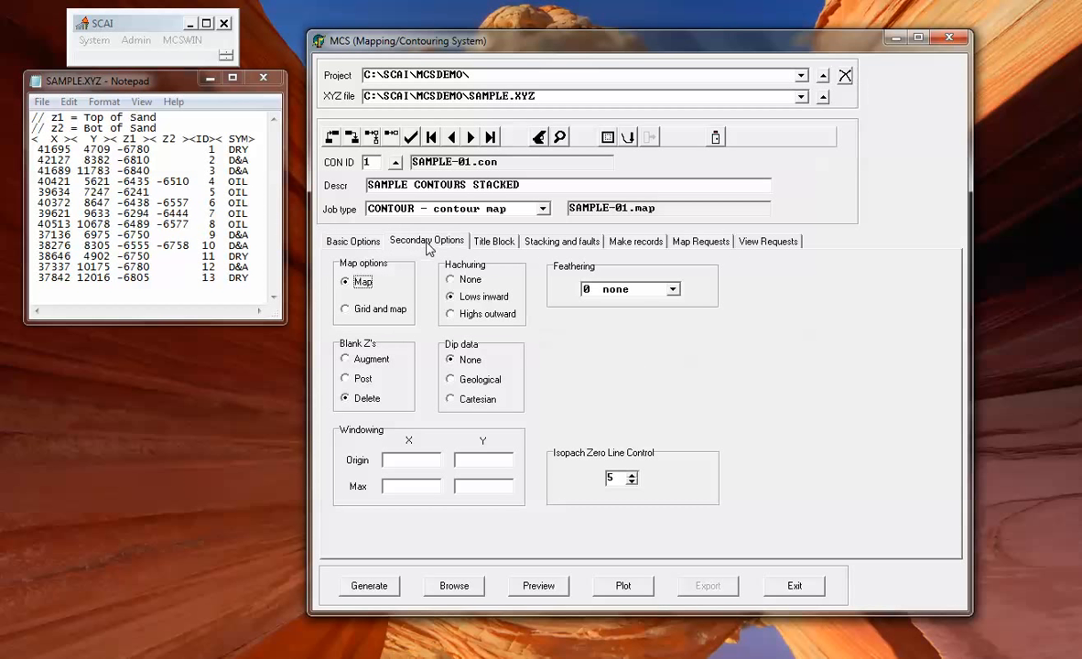
click(556, 242)
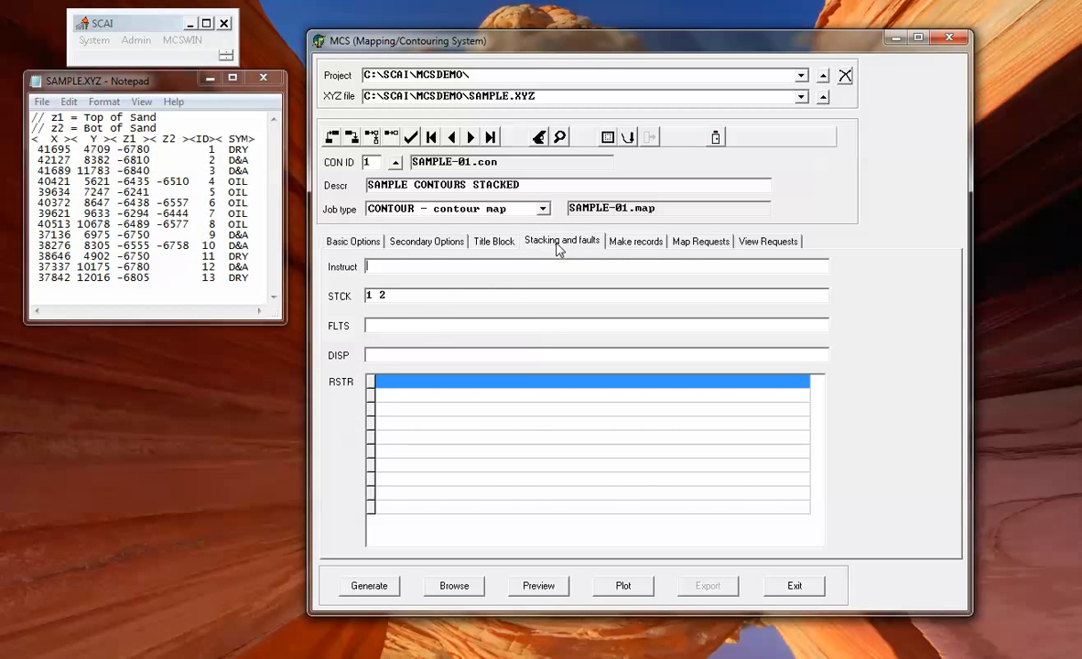
click(700, 242)
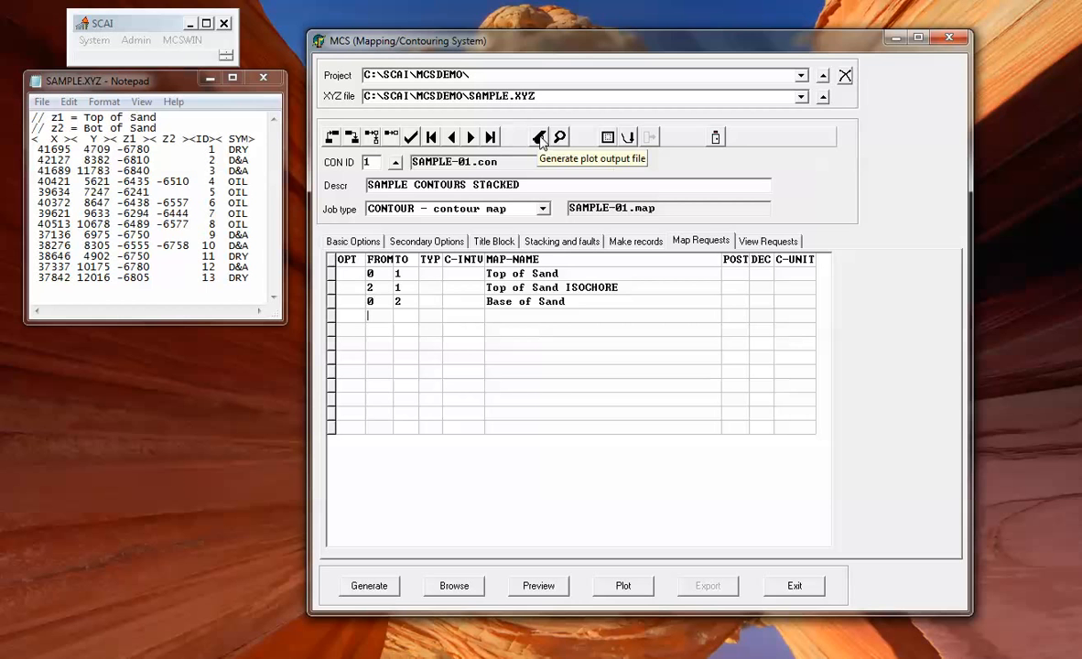
click(540, 138)
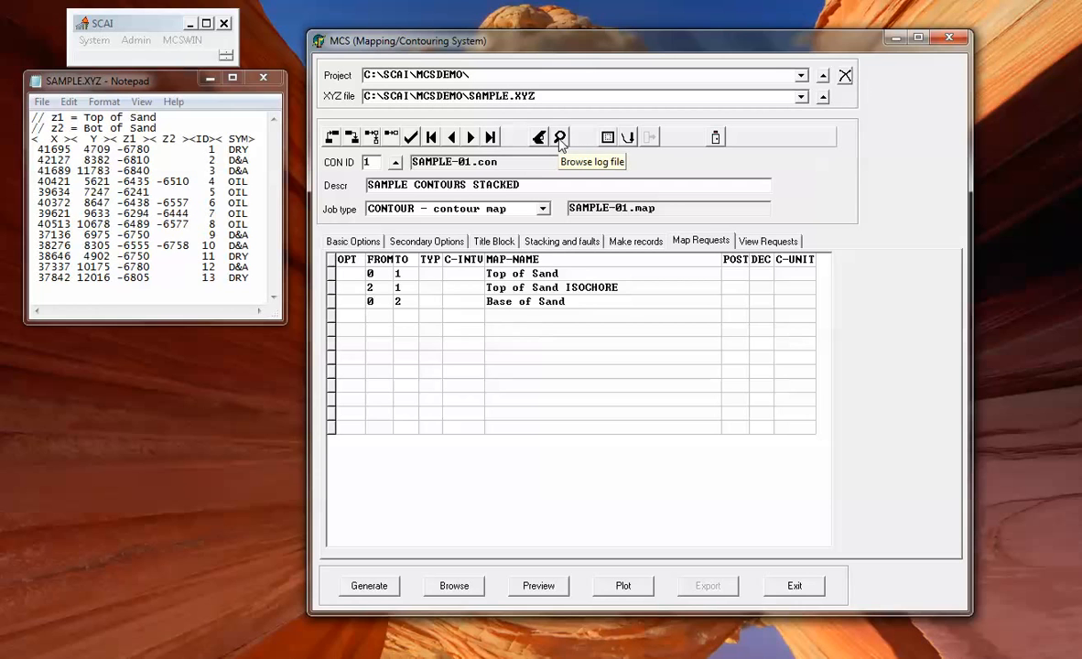
click(560, 137)
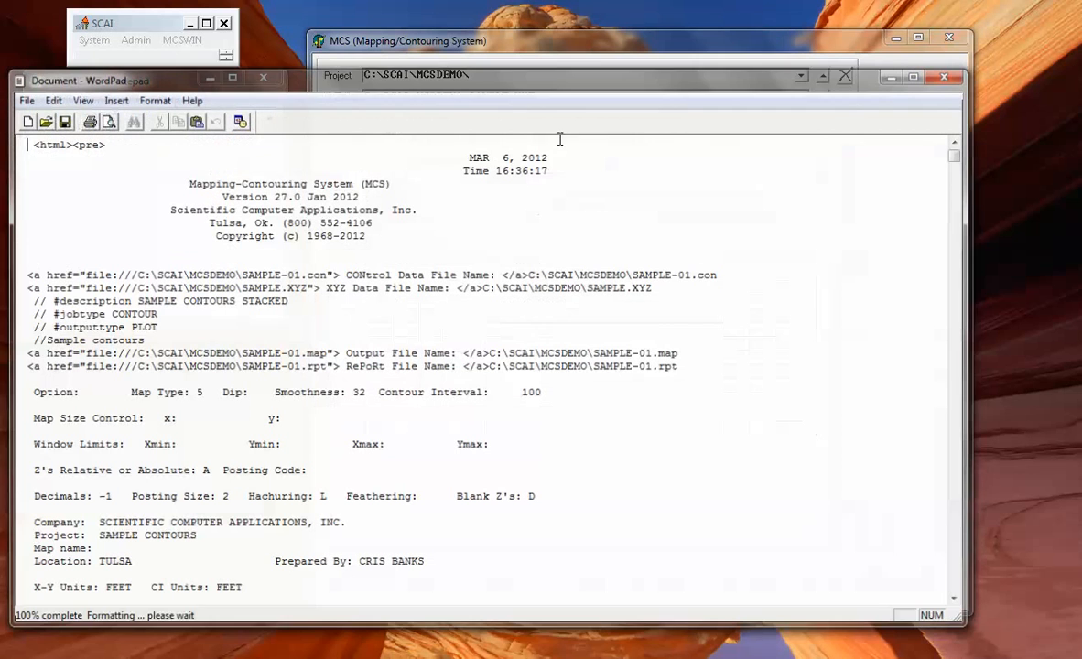
drag(953, 197, 943, 465)
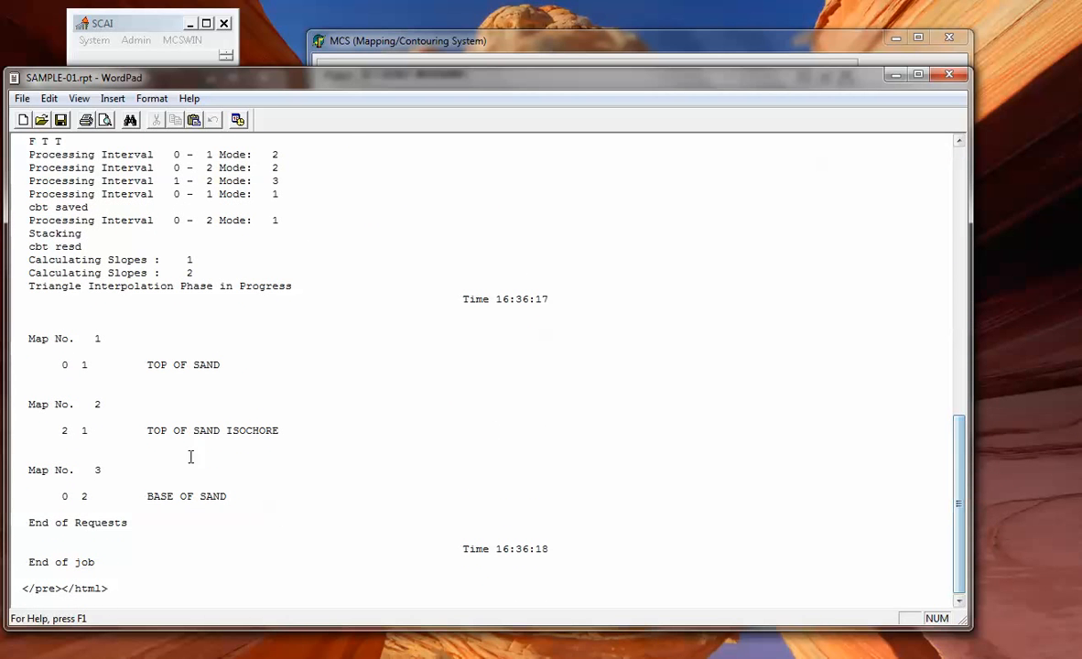
click(949, 74)
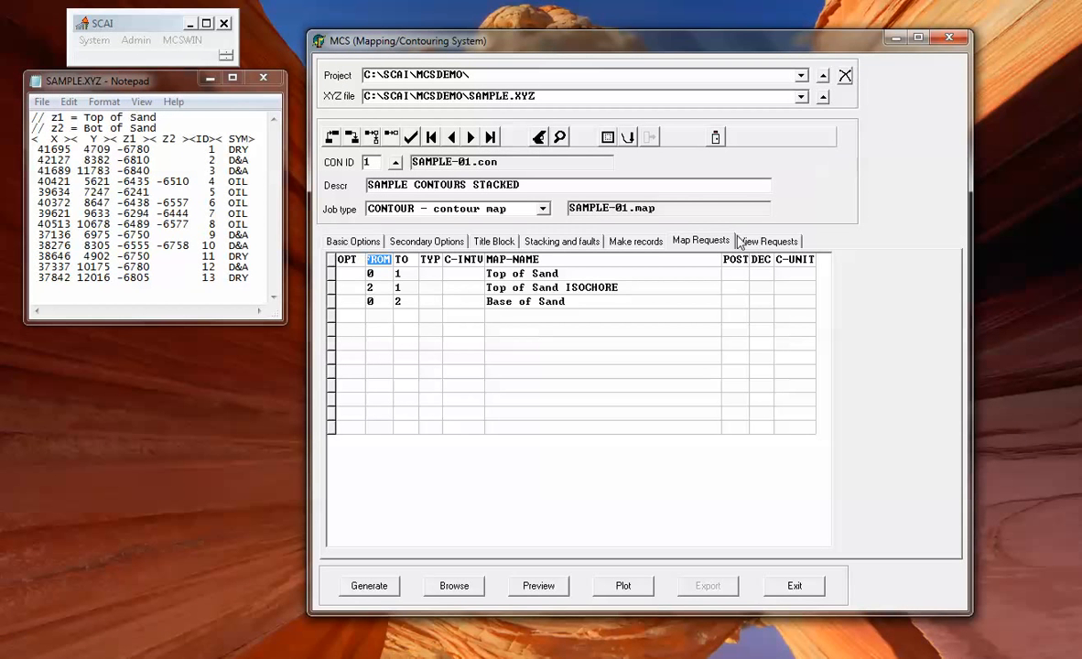
List the plots in the map file, set Title Block to None, and preview neutral.npf.
click(770, 241)
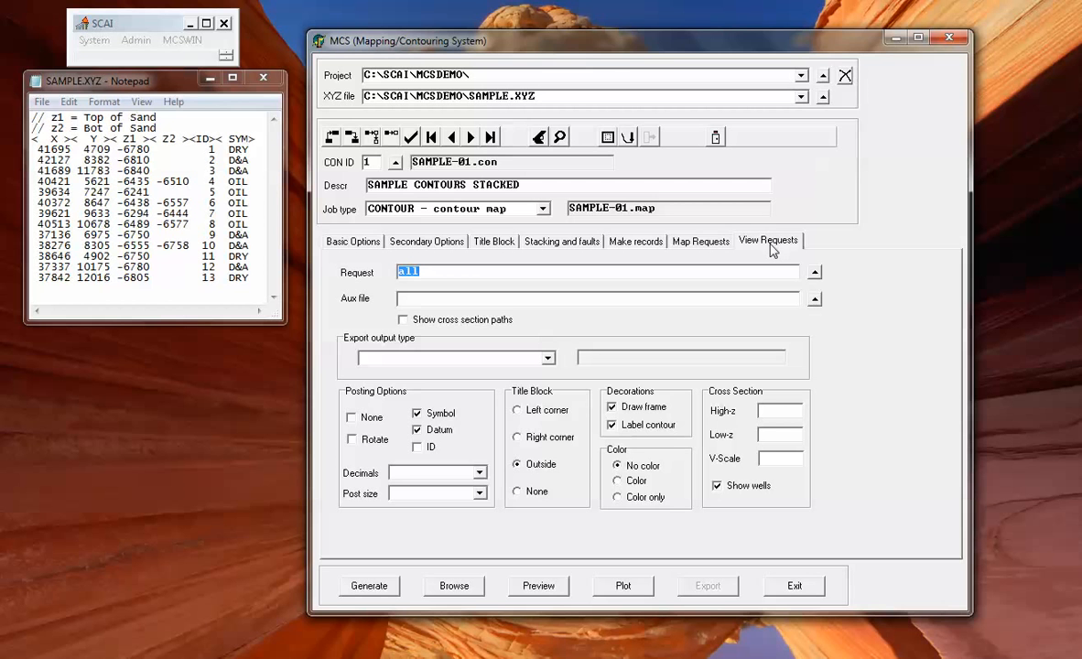
click(815, 273)
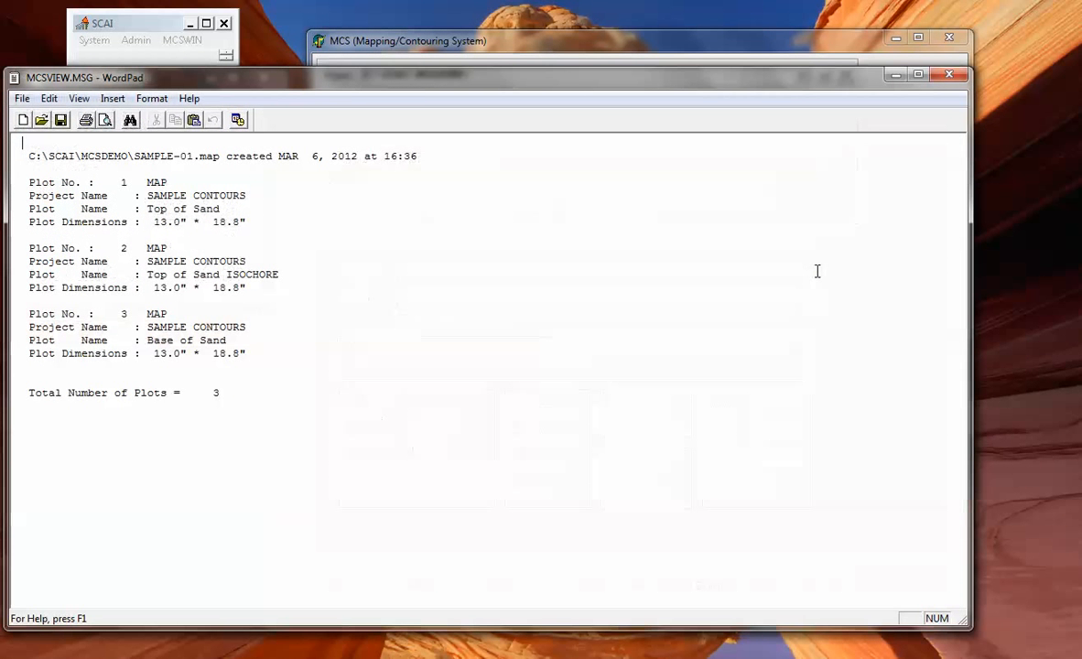
click(952, 78)
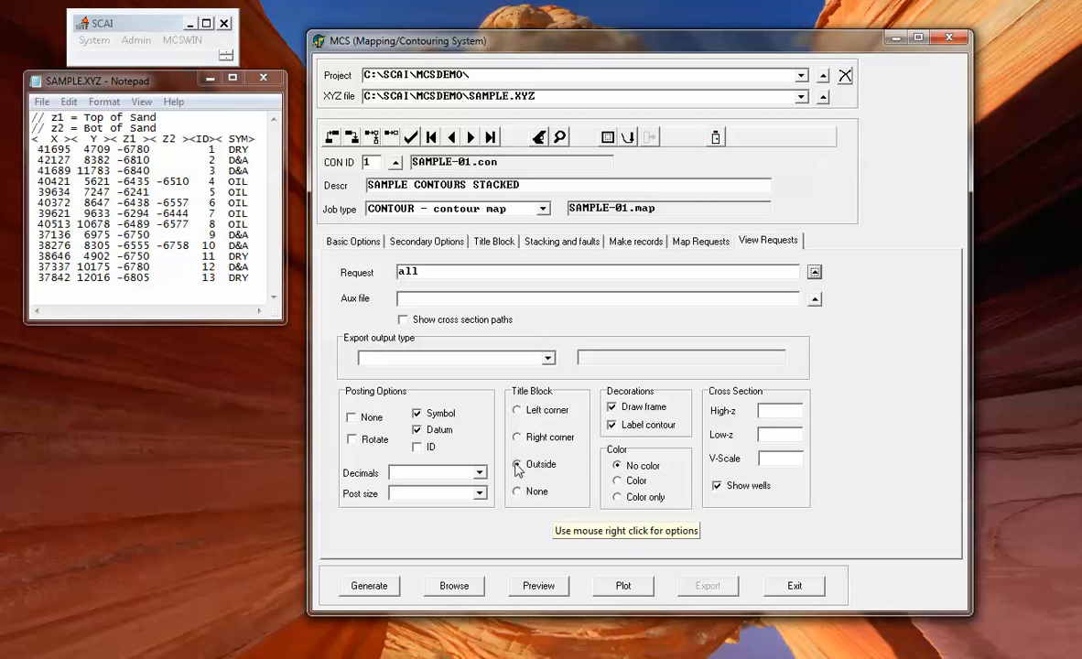
click(518, 491)
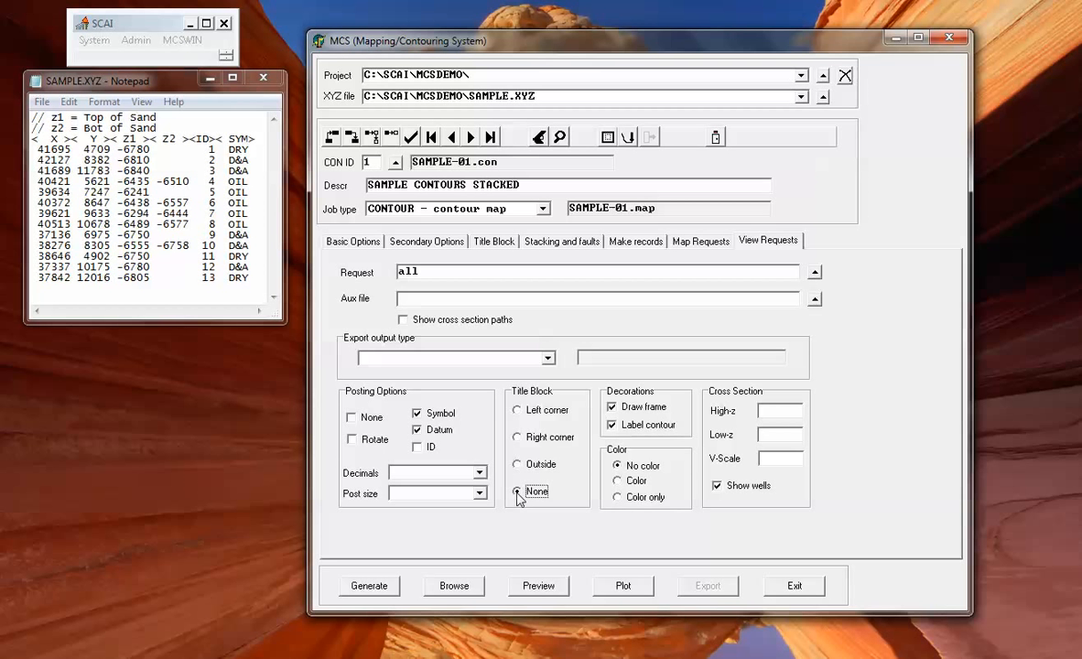
click(608, 137)
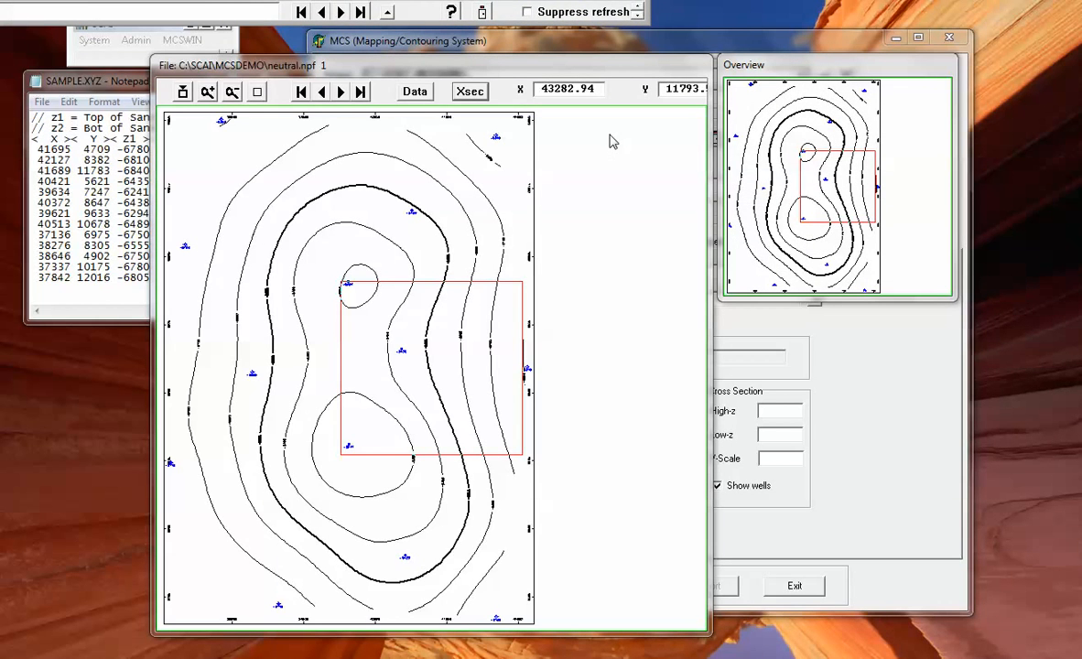
Position and resize the red zoom box around the Top of Sand map's northern high.
drag(320, 0, 603, 18)
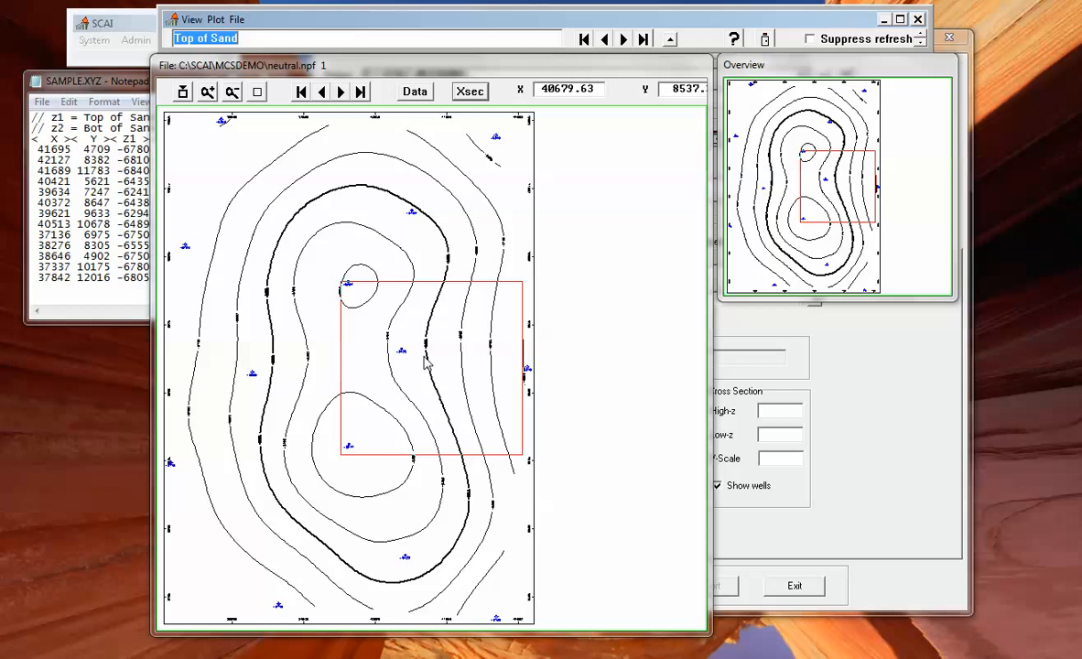
drag(424, 358, 354, 309)
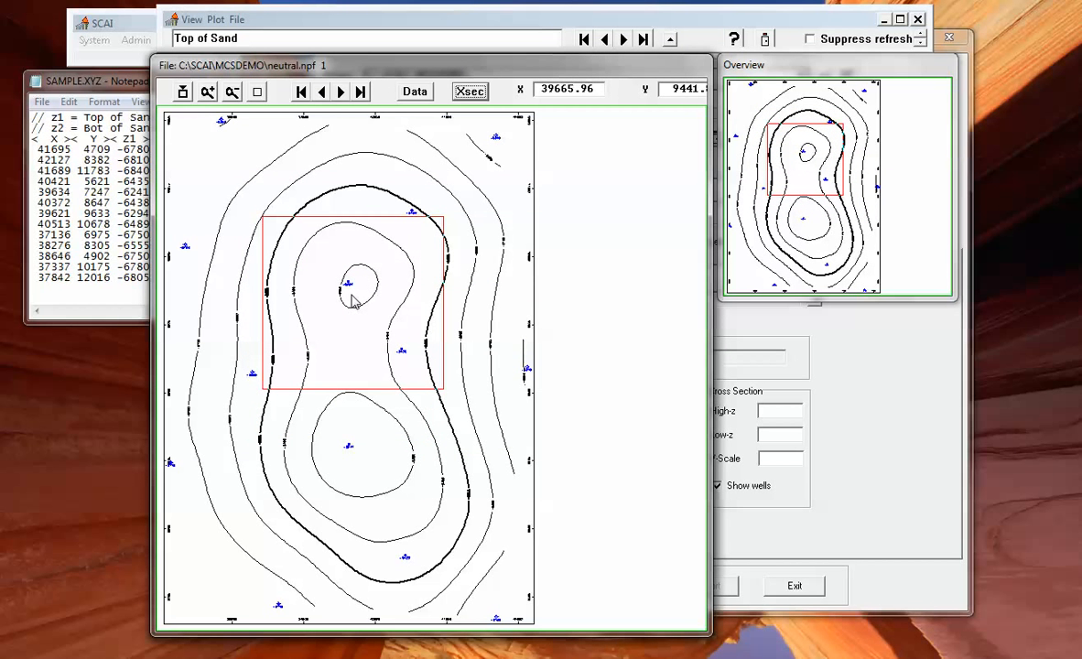
mouse_move(352, 296)
mouse_down()
mouse_move(417, 226)
mouse_move(337, 324)
mouse_move(310, 261)
mouse_move(346, 308)
mouse_move(345, 277)
mouse_move(346, 305)
mouse_up()
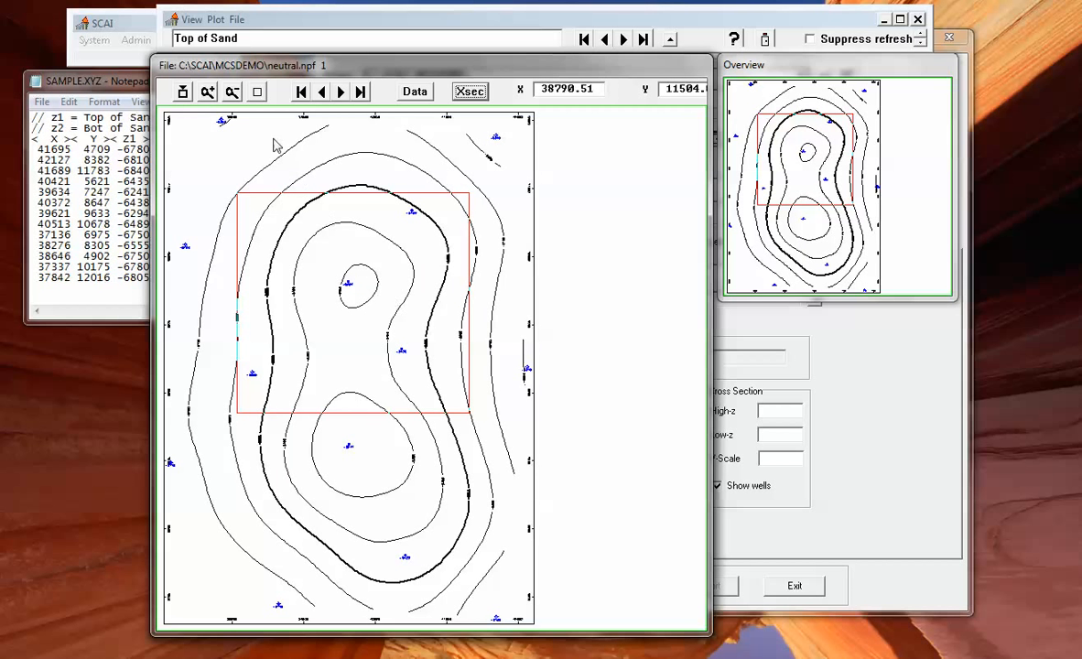
Zoom into the boxed area, then twice closer on the -6294 well.
click(183, 93)
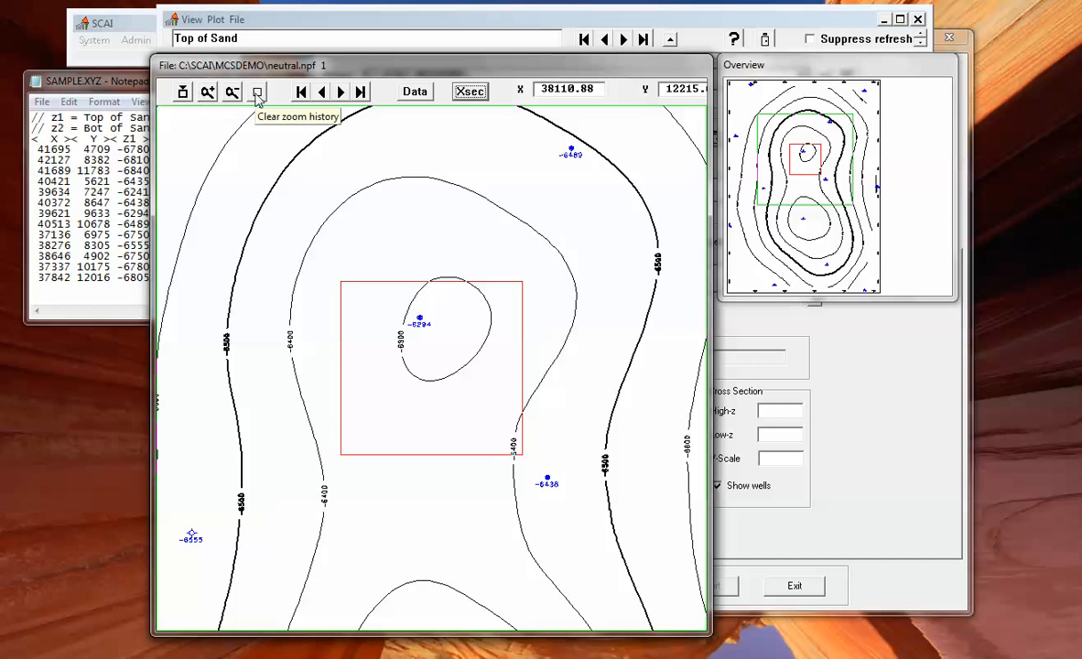
click(206, 93)
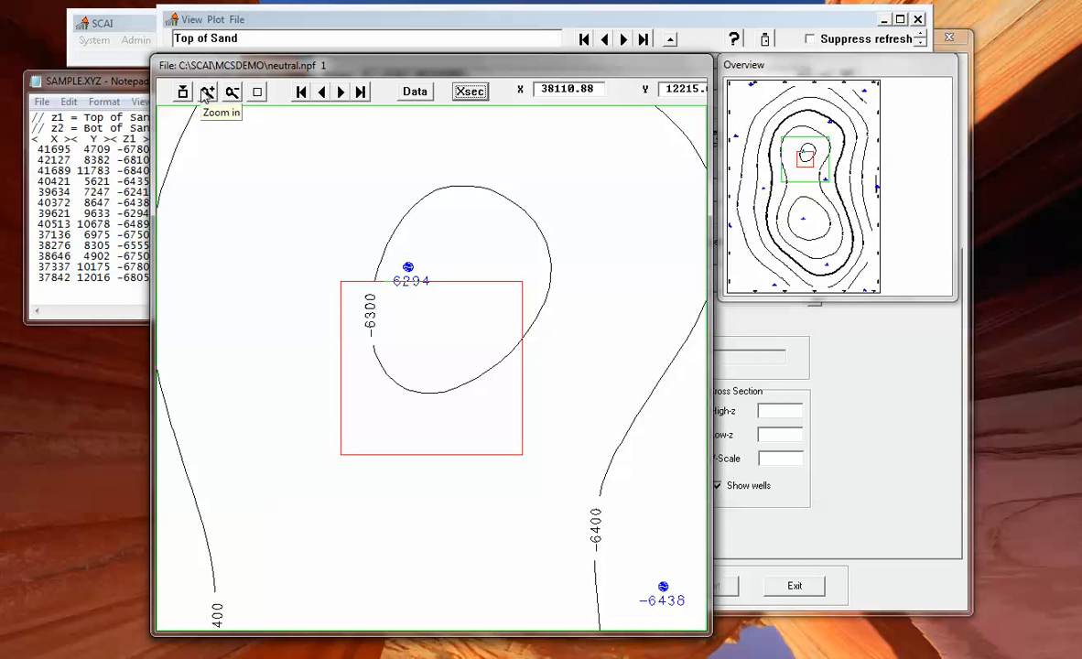
click(208, 95)
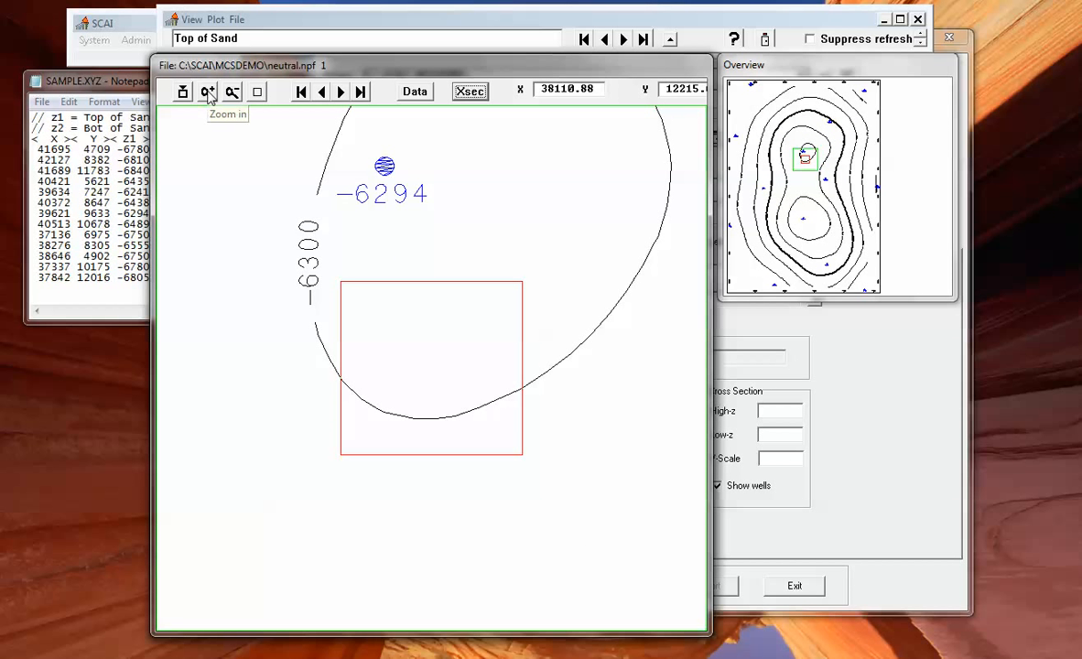
Zoom out, step through the previous, next and last zoom views, then return to the full map.
click(233, 93)
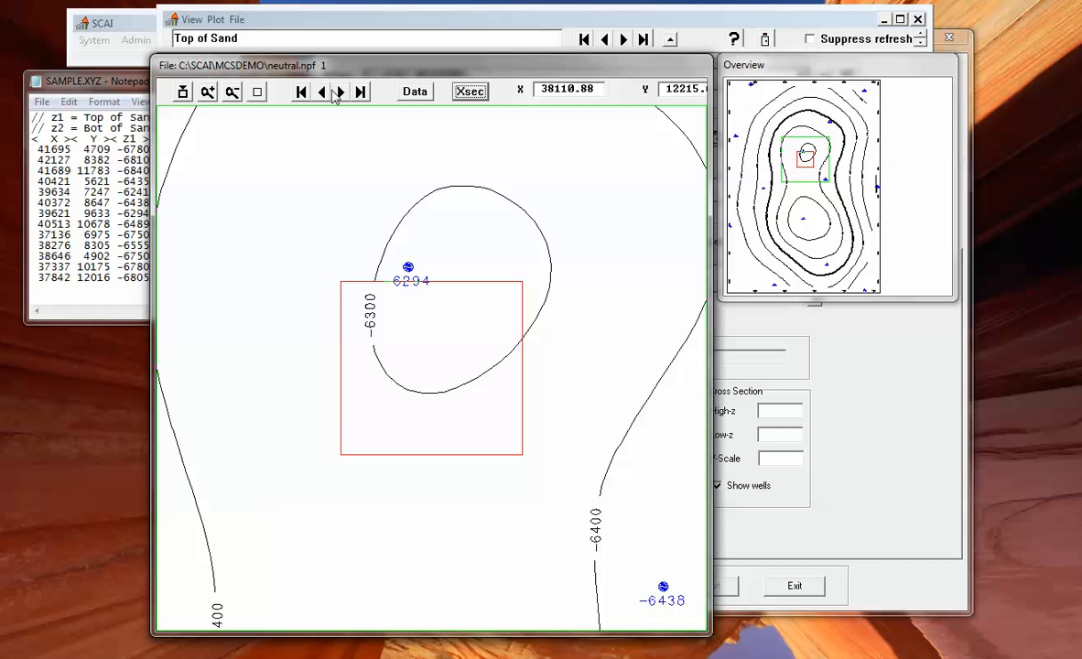
click(322, 93)
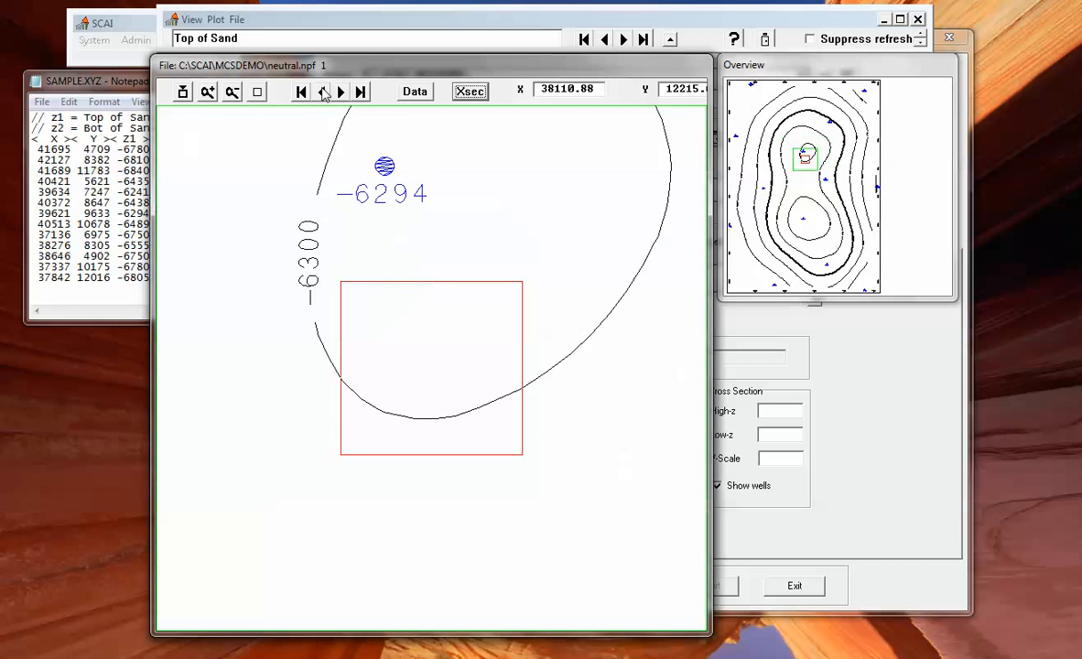
click(322, 94)
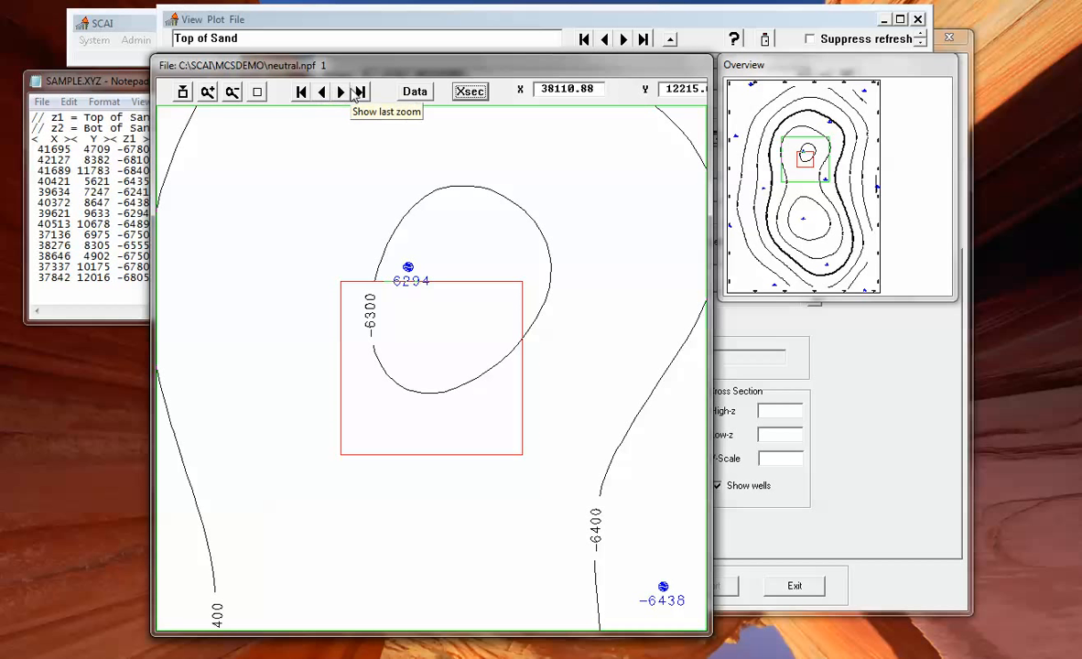
click(340, 92)
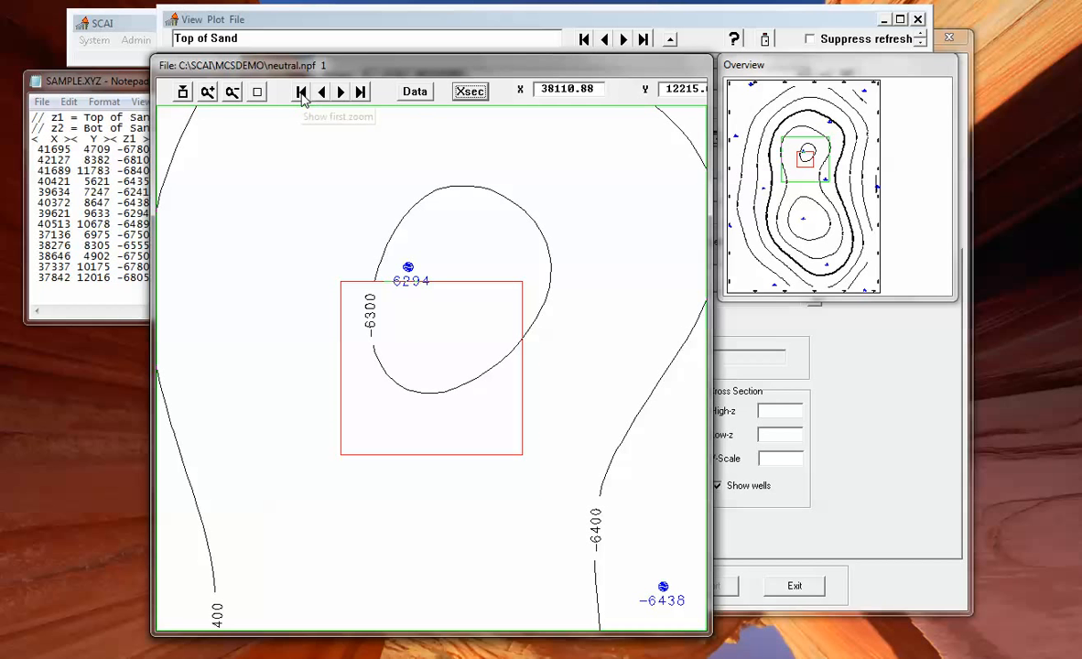
click(302, 93)
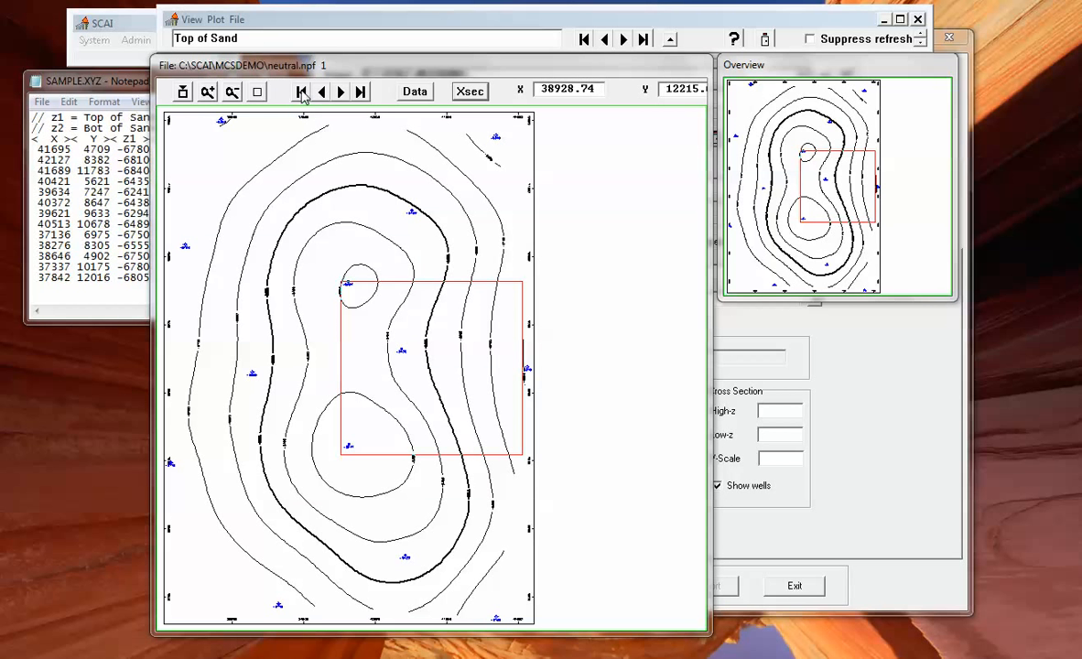
Recall the -6294 well close-up, shift the zoom box up-right, re-zoom, then close the viewer.
click(303, 93)
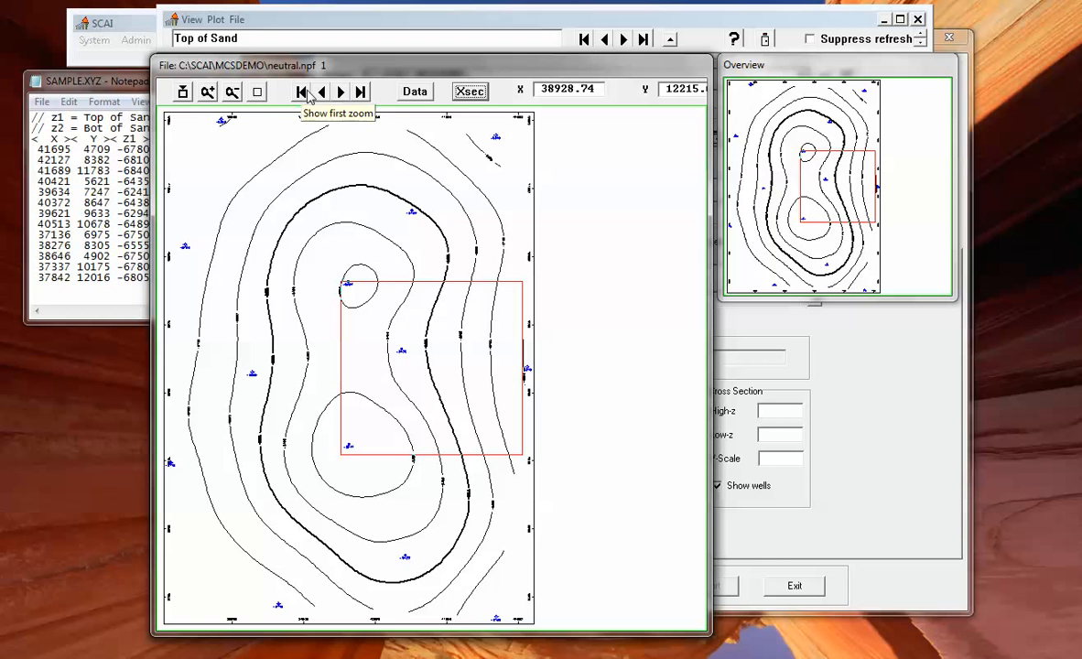
click(361, 92)
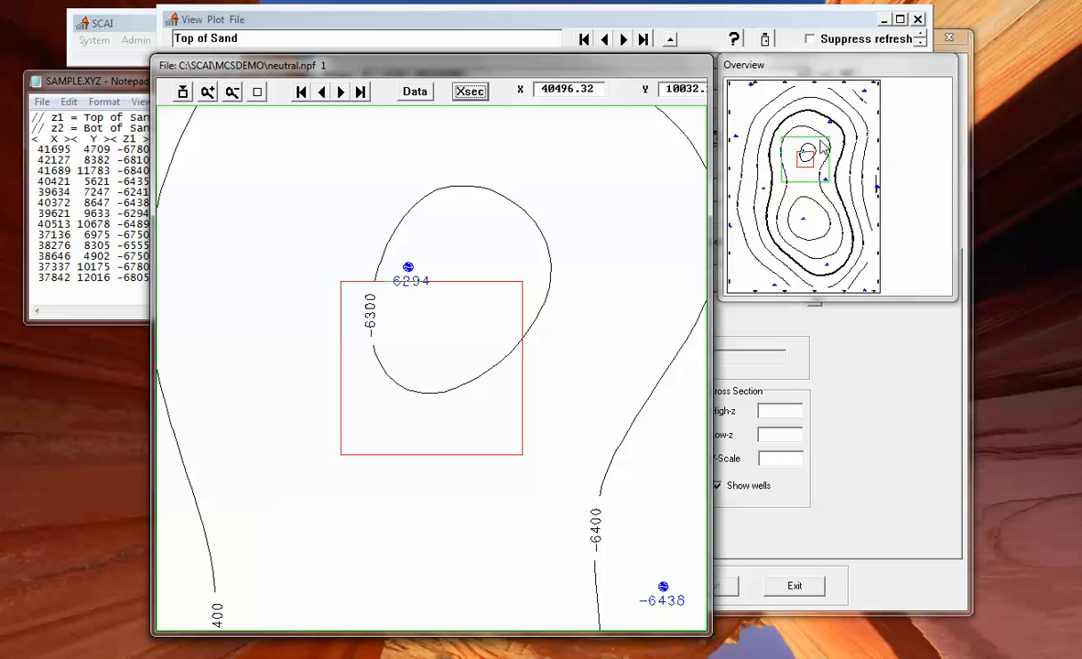
drag(807, 161, 824, 128)
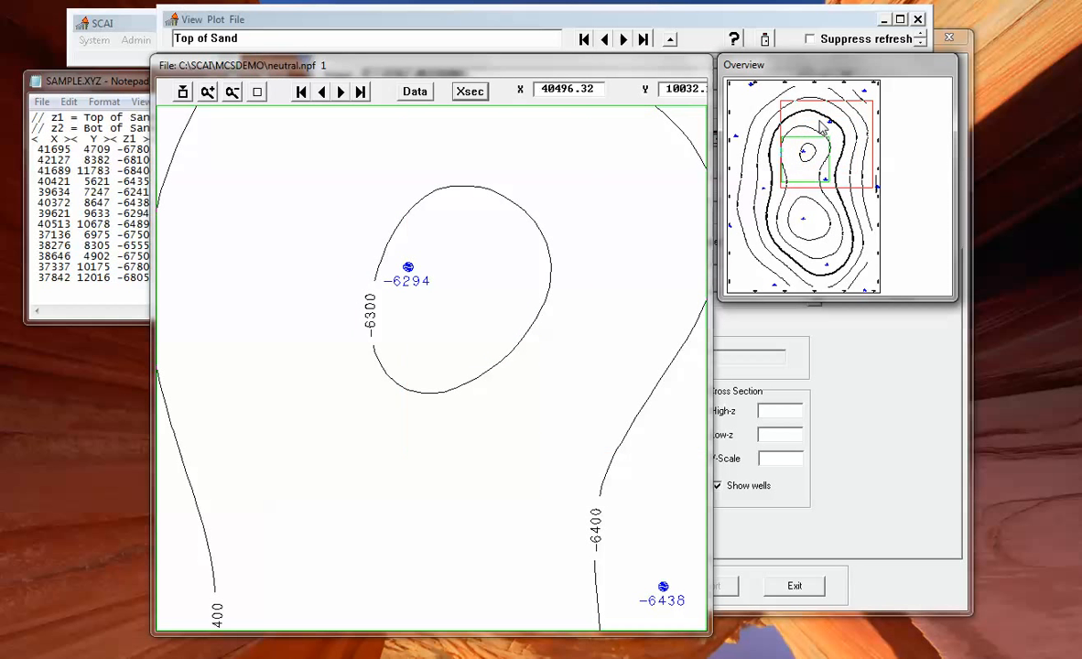
click(183, 93)
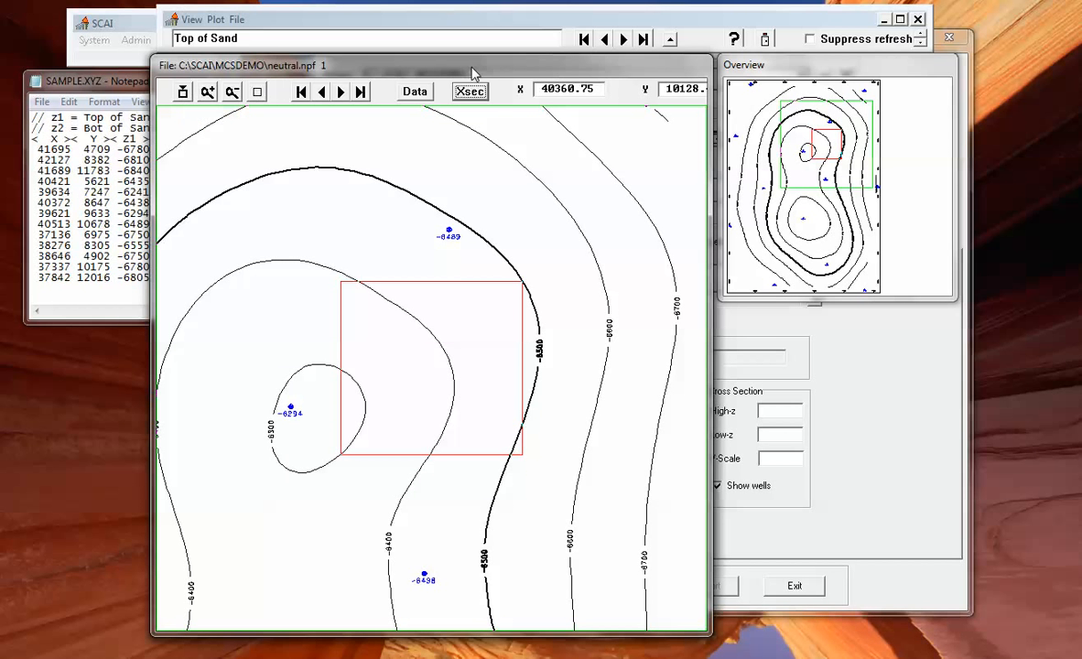
click(917, 20)
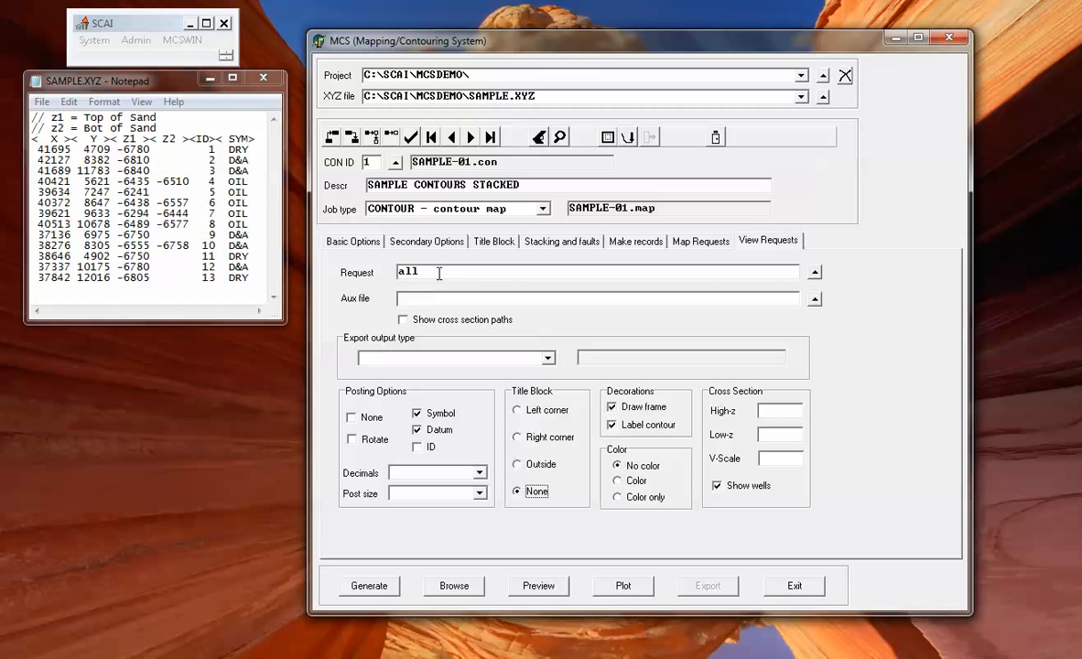
Replace the Request value 'all' with 1+2+3 on the View Requests page.
drag(438, 273, 372, 279)
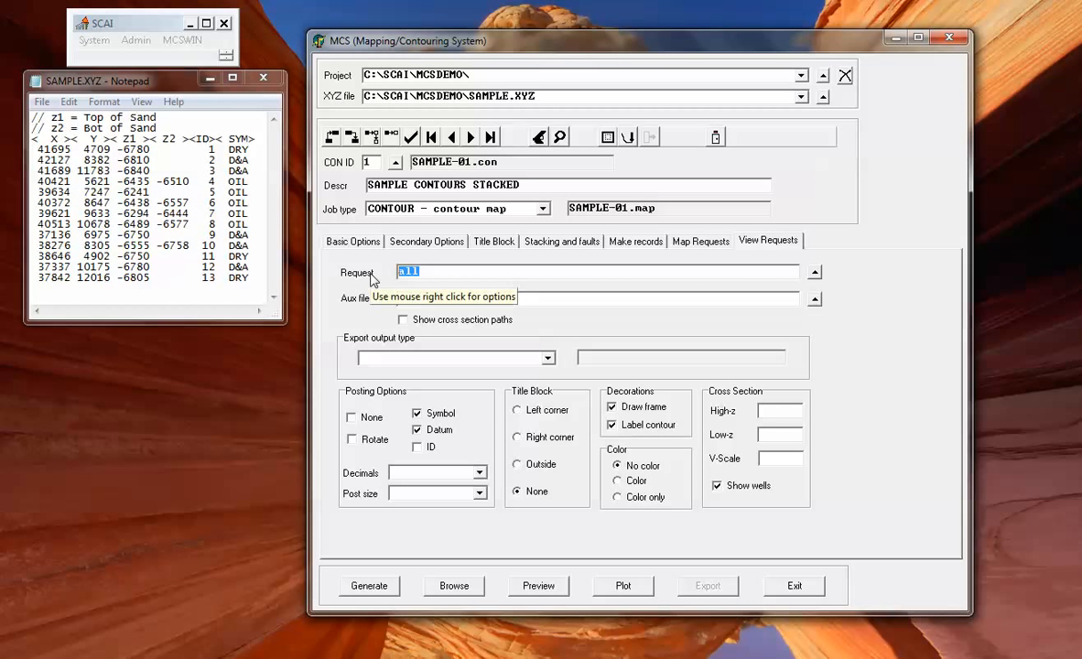
text(1+2+3)
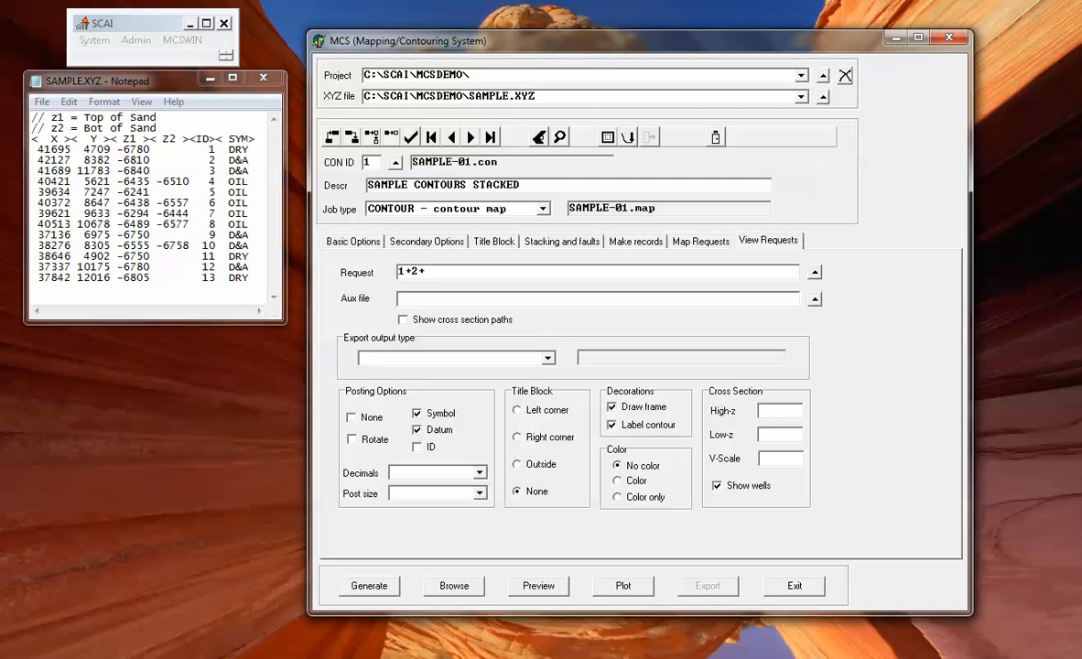
Preview Top of Sand, its ISOCHORE and Base of Sand overlaid in View Plot File.
click(560, 136)
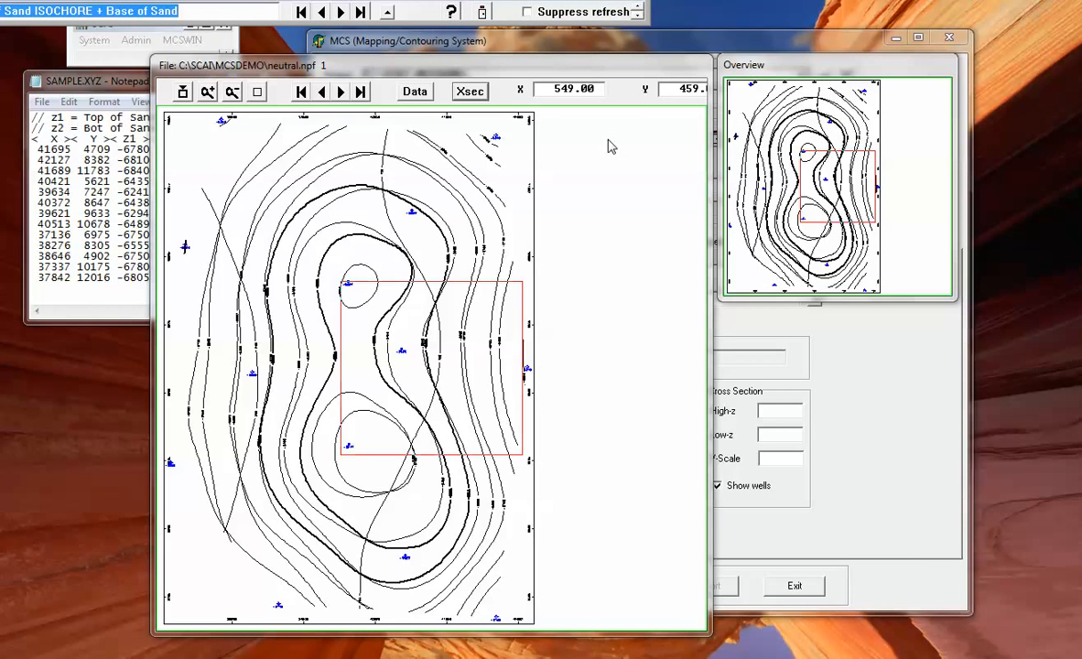